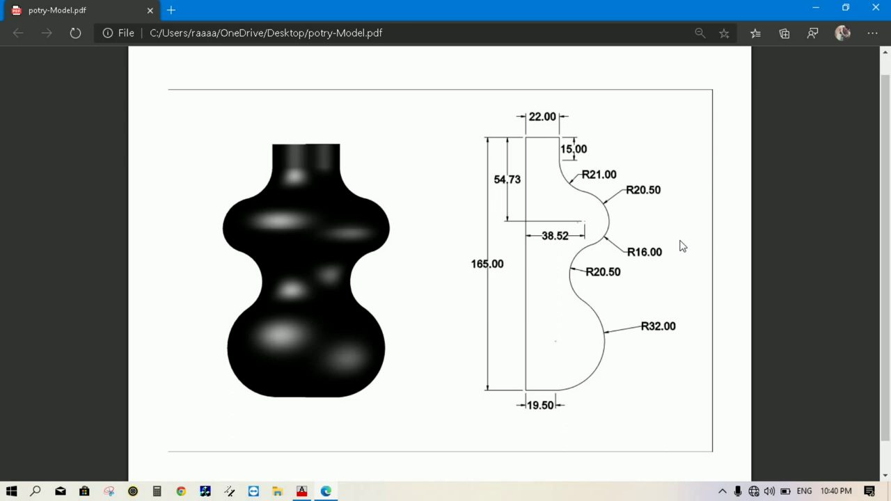
Zoom the potry-Model.pdf page in about 25% to read the vase profile dimensions
{"action": "scroll", "coordinate": [668, 263], "scroll_direction": "up", "scroll_amount": 1, "text": "ctrl"}
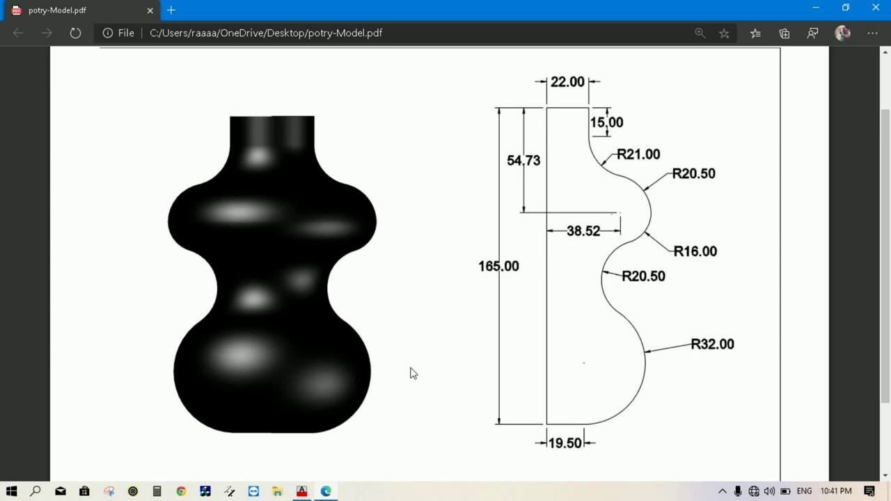
Draw a 165-unit vertical axis line with Ortho on and regenerate the view
{"action": "left_click", "coordinate": [308, 494]}
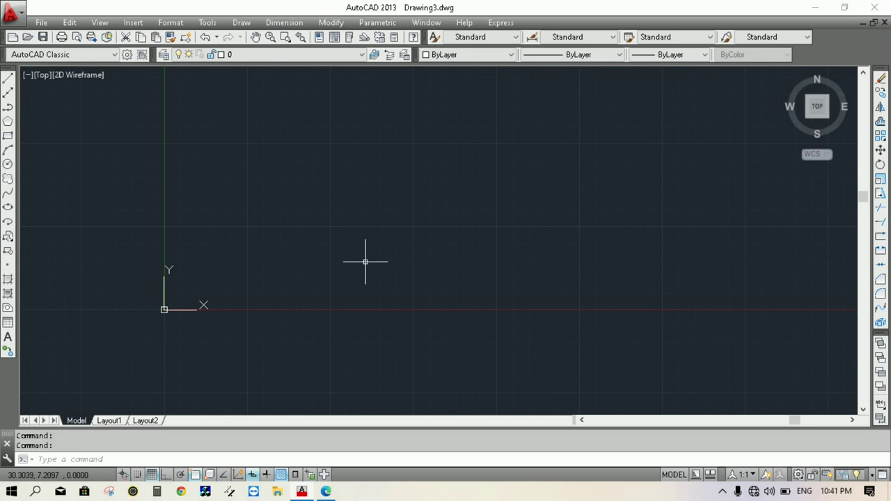
{"action": "left_click", "coordinate": [9, 80]}
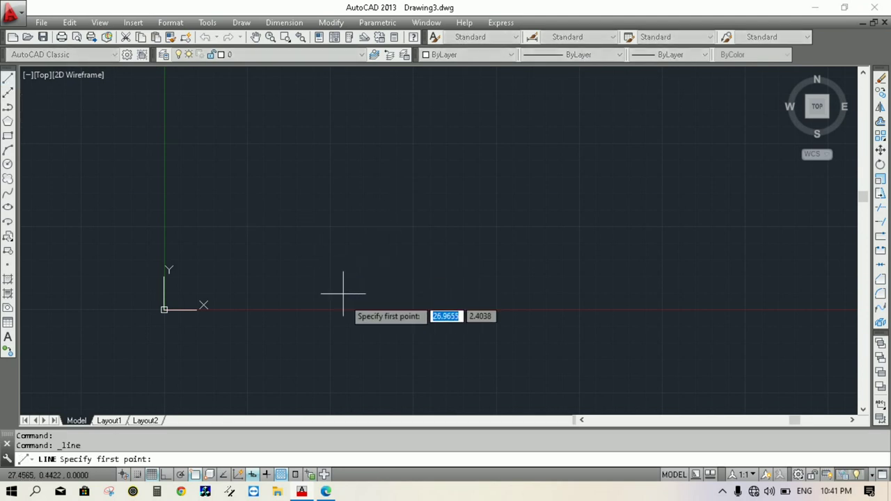
{"action": "left_click", "coordinate": [344, 334]}
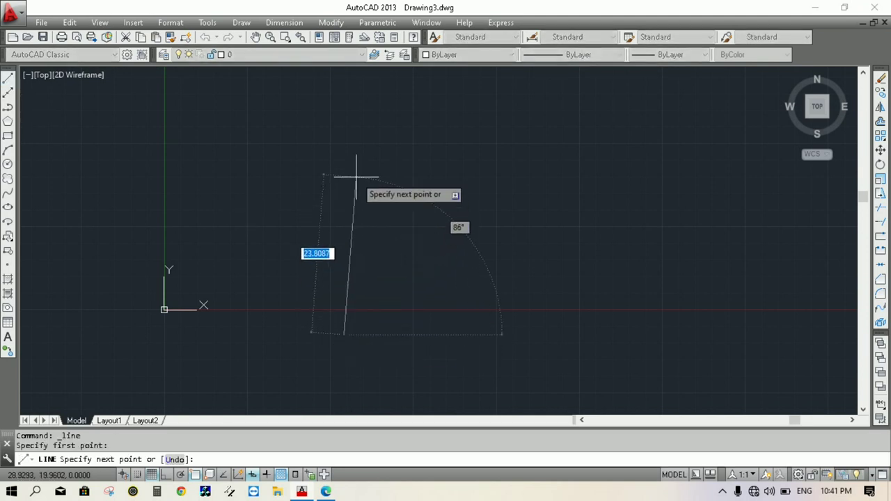
{"action": "key", "text": "F8"}
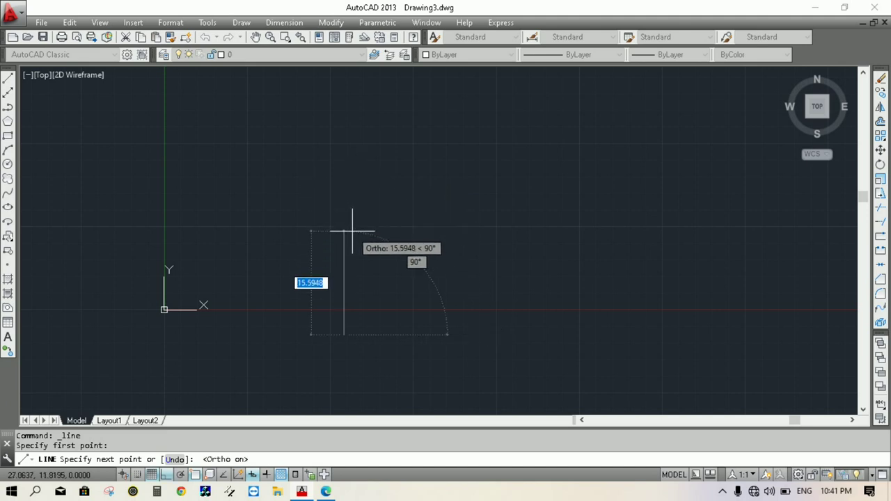
{"action": "type", "text": "165"}
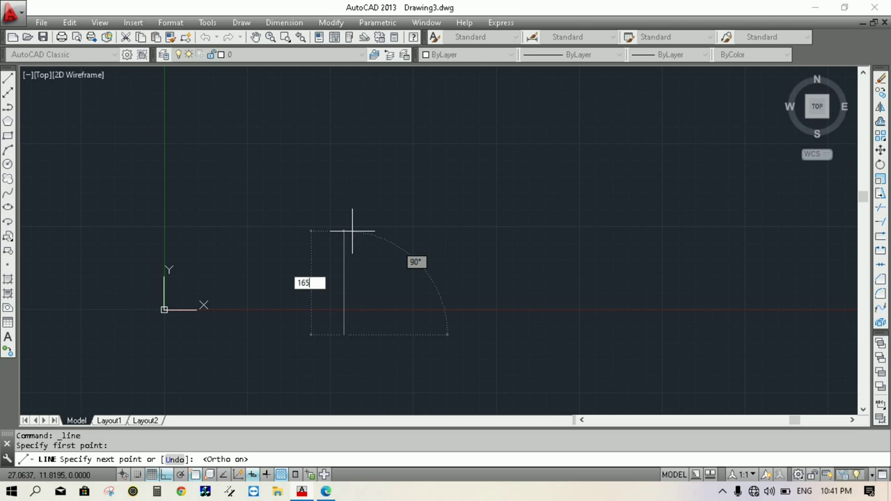
{"action": "key", "text": "Return"}
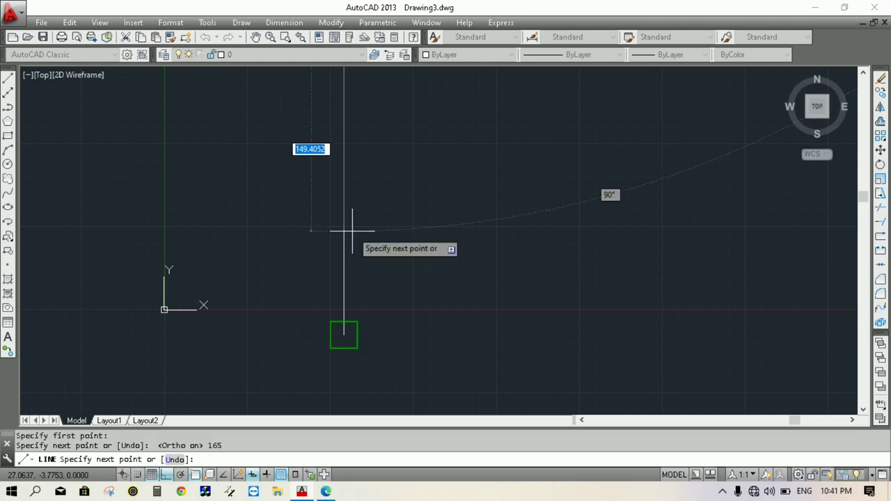
{"action": "key", "text": "Return"}
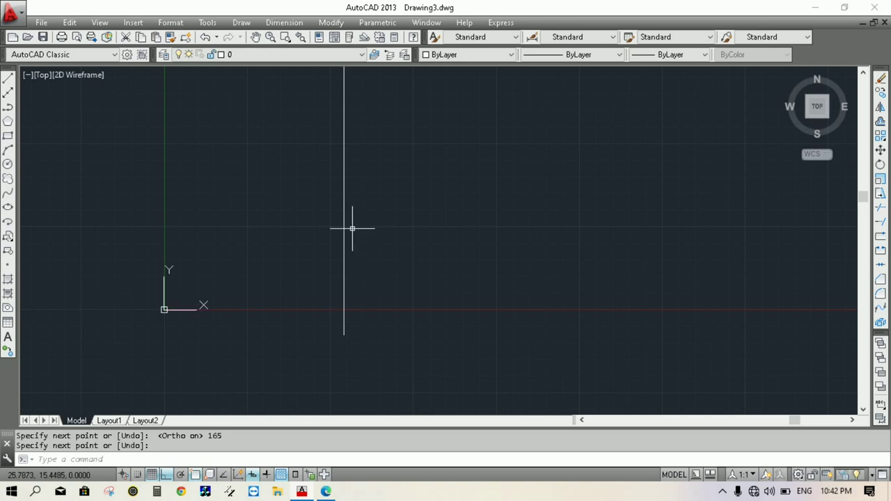
{"action": "left_click", "coordinate": [100, 22]}
{"action": "left_click", "coordinate": [124, 66]}
{"action": "scroll", "coordinate": [318, 225], "scroll_direction": "down", "scroll_amount": 2}
{"action": "scroll", "coordinate": [318, 225], "scroll_direction": "down", "scroll_amount": 2}
{"action": "scroll", "coordinate": [320, 220], "scroll_direction": "up", "scroll_amount": 4}
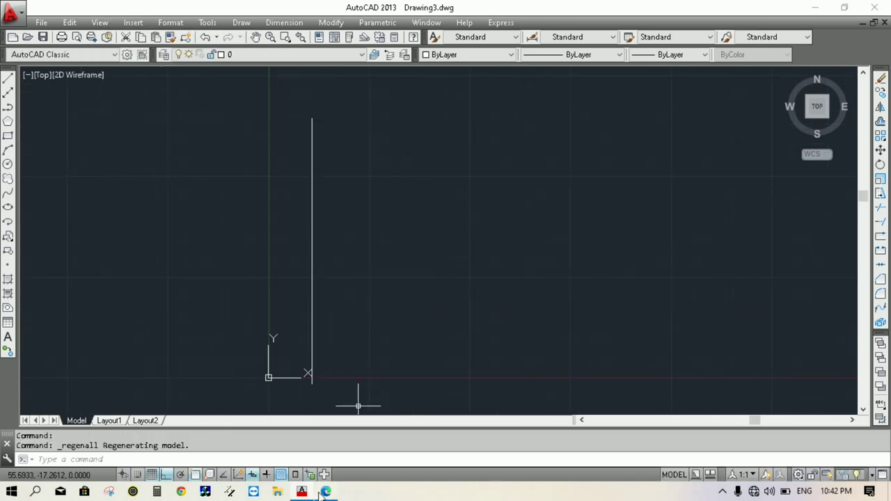
From the axis top, draw a 22-unit top edge that drops 15 units
{"action": "left_click", "coordinate": [326, 492]}
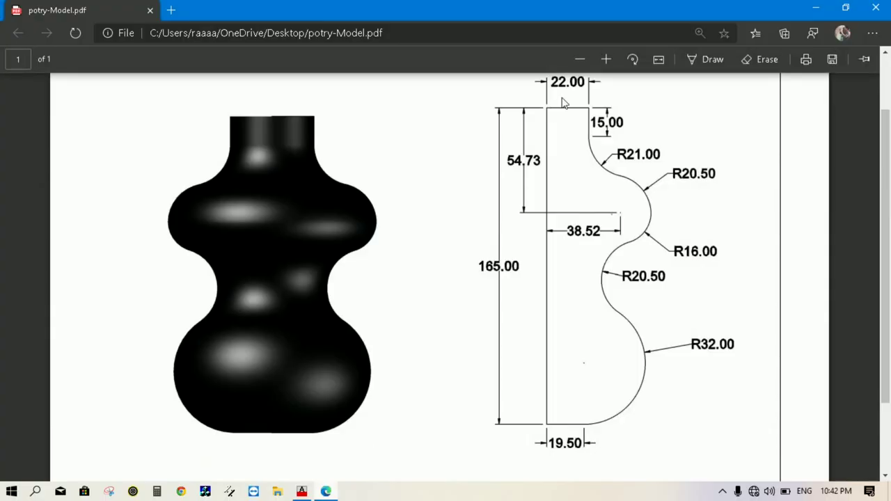
{"action": "left_click", "coordinate": [302, 492]}
{"action": "left_click", "coordinate": [9, 78]}
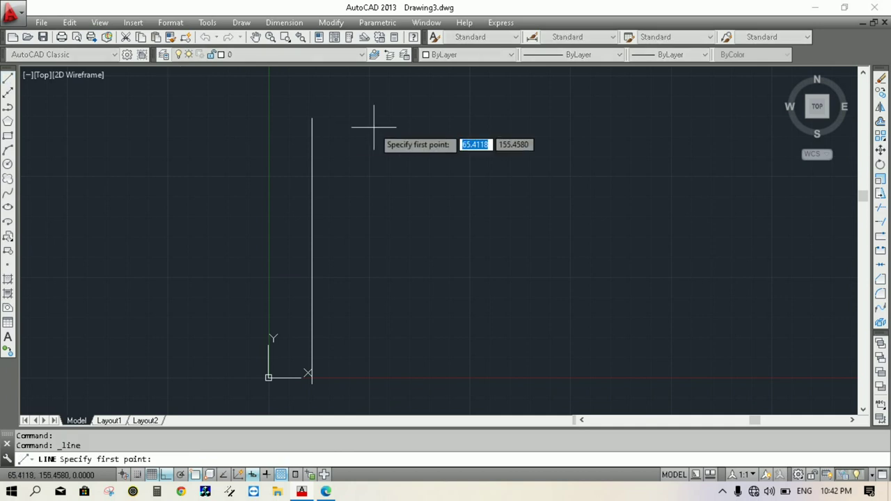
{"action": "left_click", "coordinate": [312, 118]}
{"action": "type", "text": "22"}
{"action": "key", "text": "Return"}
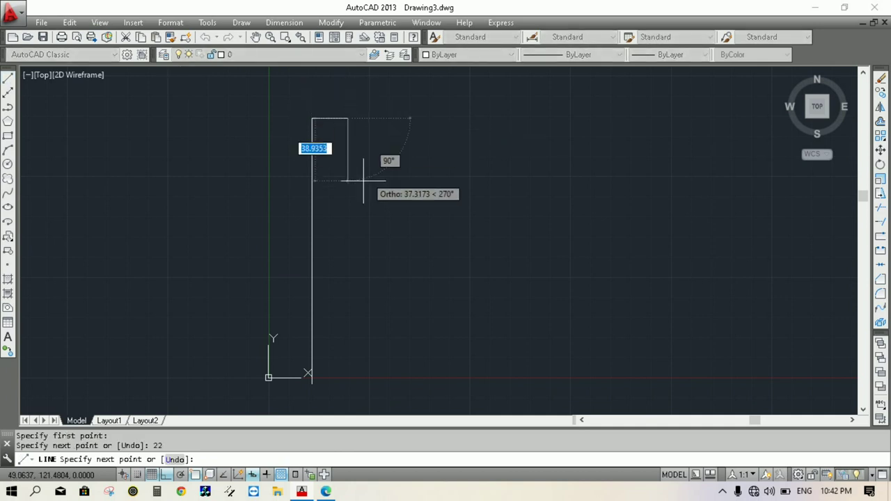
{"action": "type", "text": "1"}
{"action": "key", "text": "Return"}
{"action": "key", "text": "Return"}
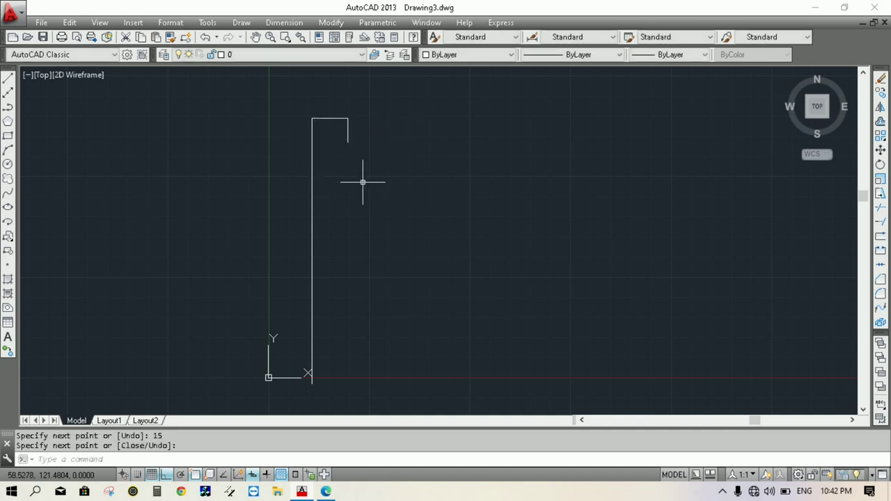
{"action": "left_click", "coordinate": [326, 491]}
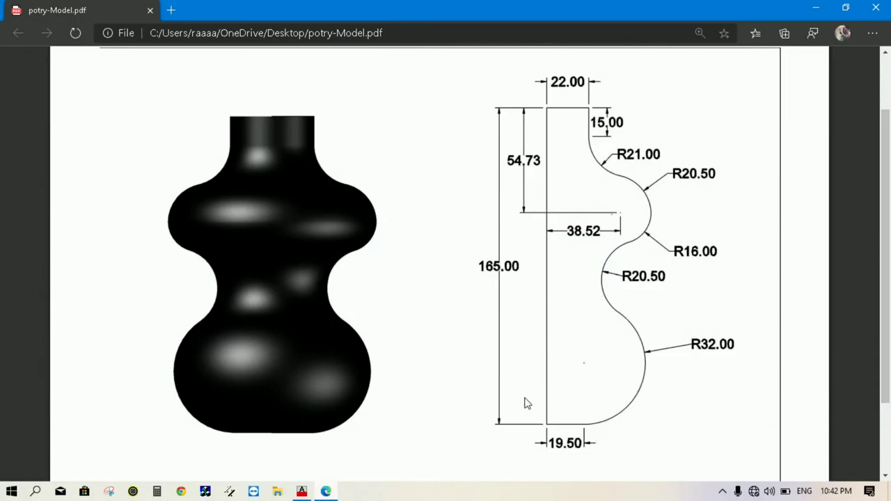
{"action": "left_click", "coordinate": [326, 492]}
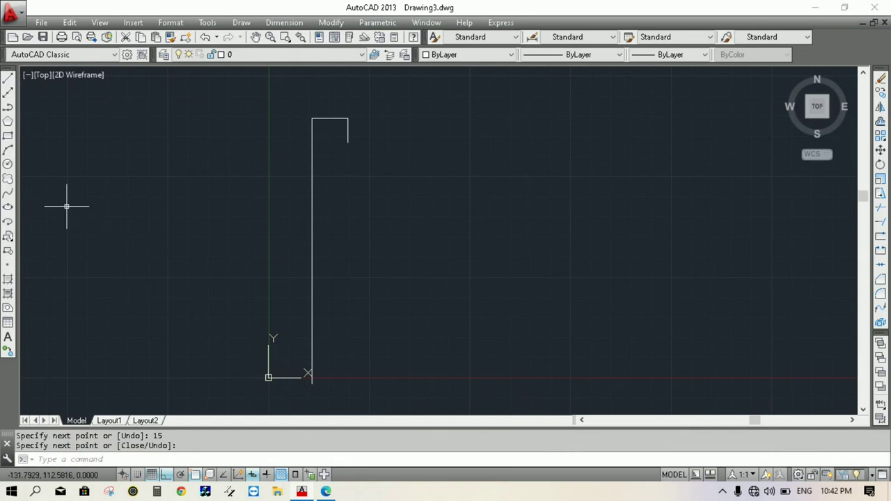
Draw the 19.5-unit base line from the bottom of the axis
{"action": "left_click", "coordinate": [8, 78]}
{"action": "left_click", "coordinate": [311, 381]}
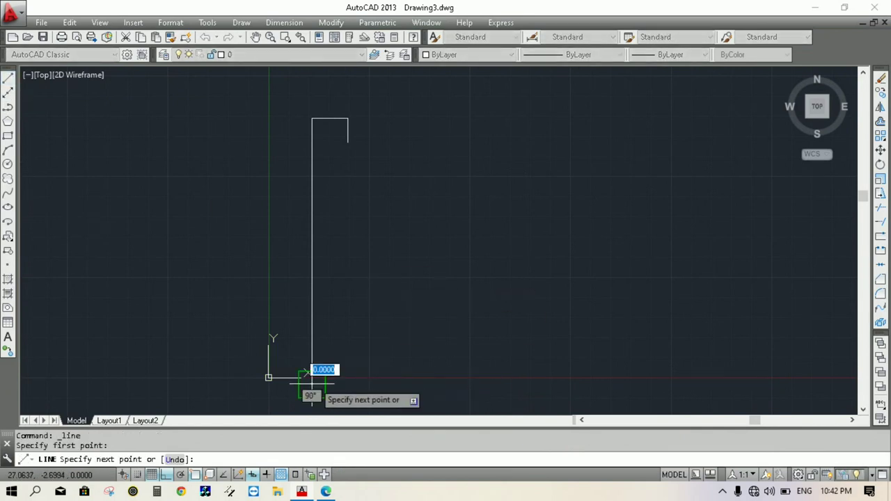
{"action": "type", "text": "19.5"}
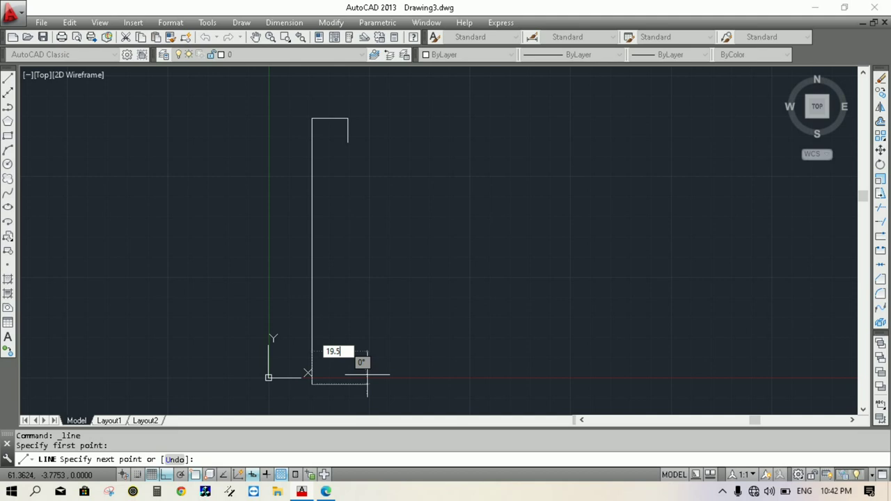
{"action": "key", "text": "Return"}
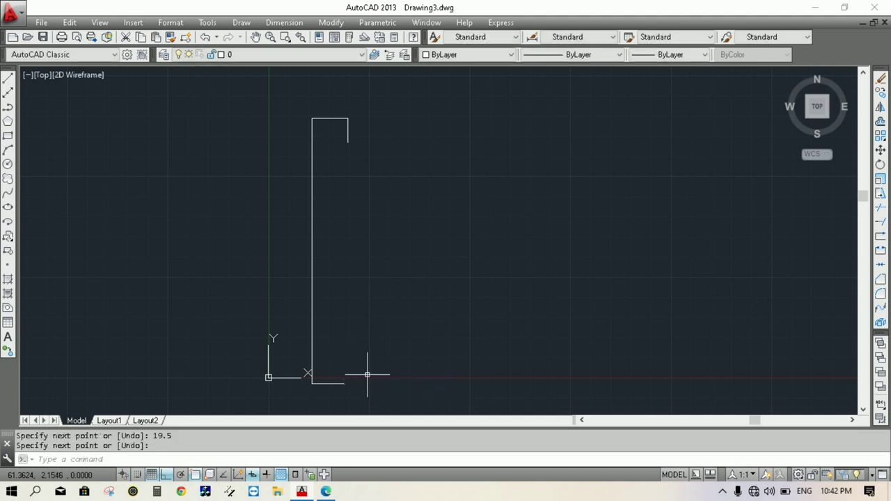
{"action": "scroll", "coordinate": [343, 389], "scroll_direction": "up", "scroll_amount": 2}
{"action": "scroll", "coordinate": [300, 381], "scroll_direction": "up", "scroll_amount": 2}
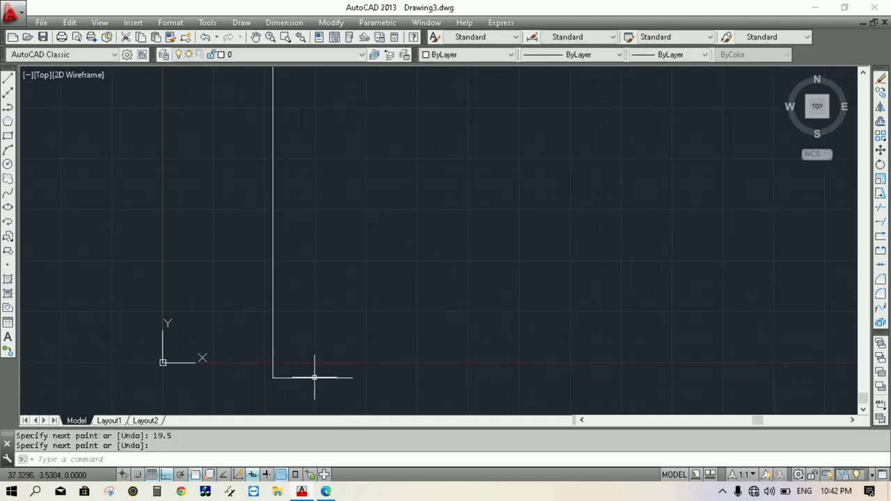
{"action": "left_click", "coordinate": [327, 493]}
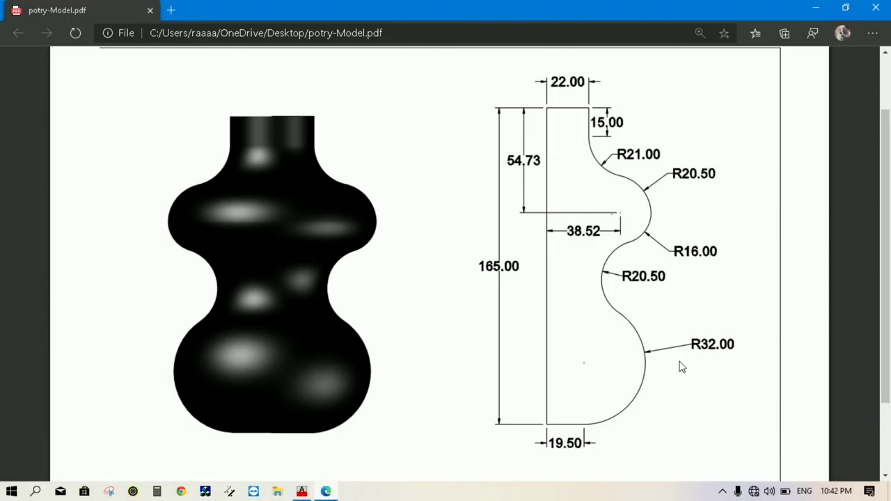
{"action": "left_click", "coordinate": [327, 492]}
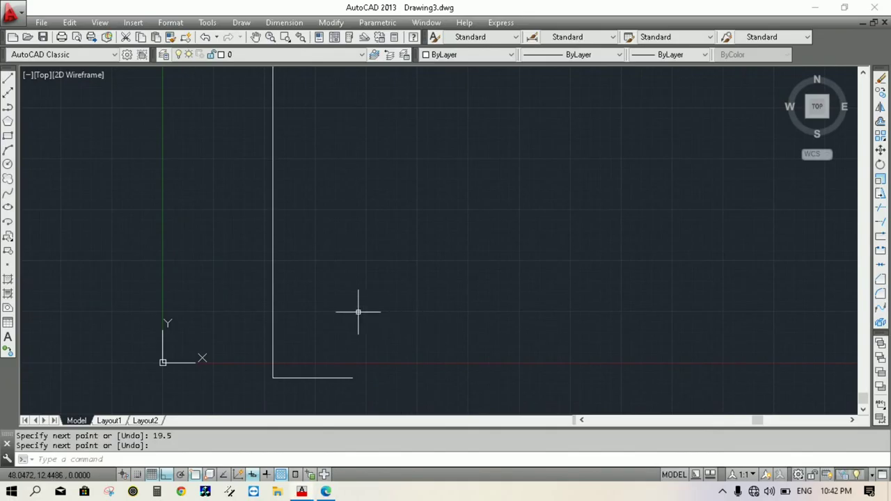
Offset the base line up and the axis line right by 32 units
{"action": "type", "text": "o"}
{"action": "key", "text": "Return"}
{"action": "type", "text": "32"}
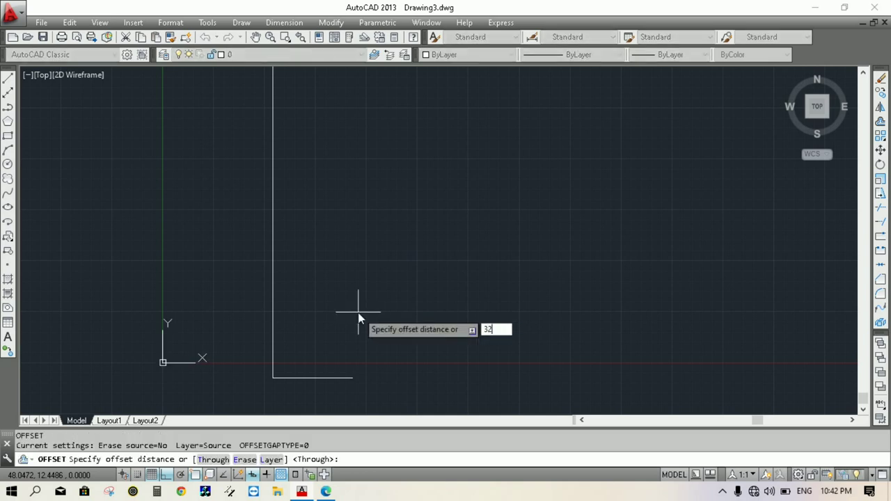
{"action": "key", "text": "Return"}
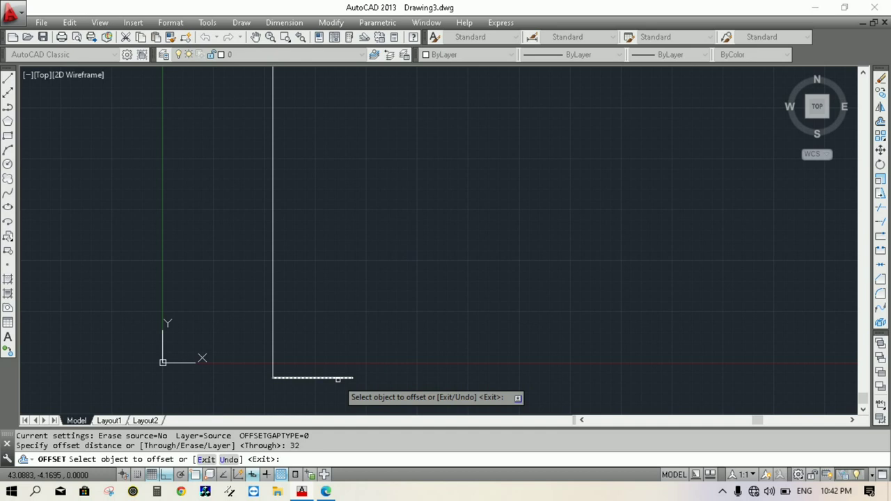
{"action": "left_click", "coordinate": [338, 378]}
{"action": "left_click", "coordinate": [376, 306]}
{"action": "left_click", "coordinate": [272, 308]}
{"action": "left_click", "coordinate": [403, 309]}
Extend the offset horizontal line to meet the new vertical line
{"action": "left_click", "coordinate": [880, 221]}
{"action": "key", "text": "Return"}
{"action": "left_click", "coordinate": [346, 247]}
{"action": "right_click", "coordinate": [518, 238]}
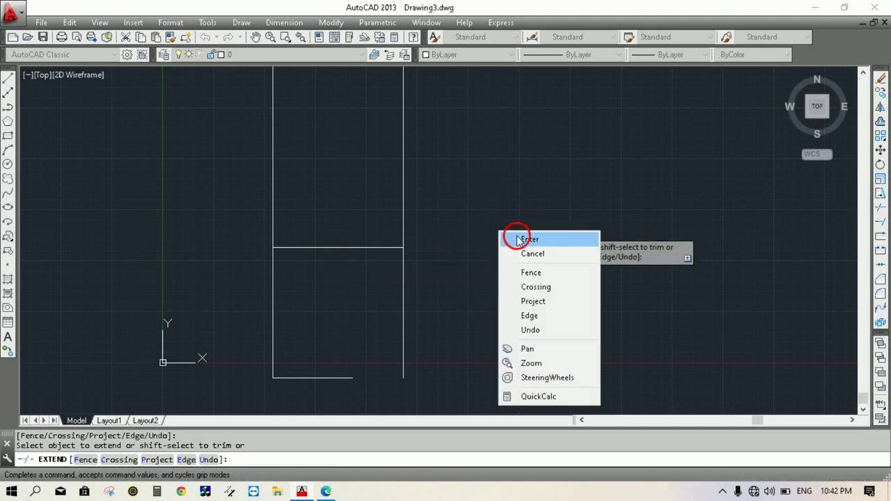
{"action": "left_click", "coordinate": [528, 239]}
{"action": "type", "text": "e"}
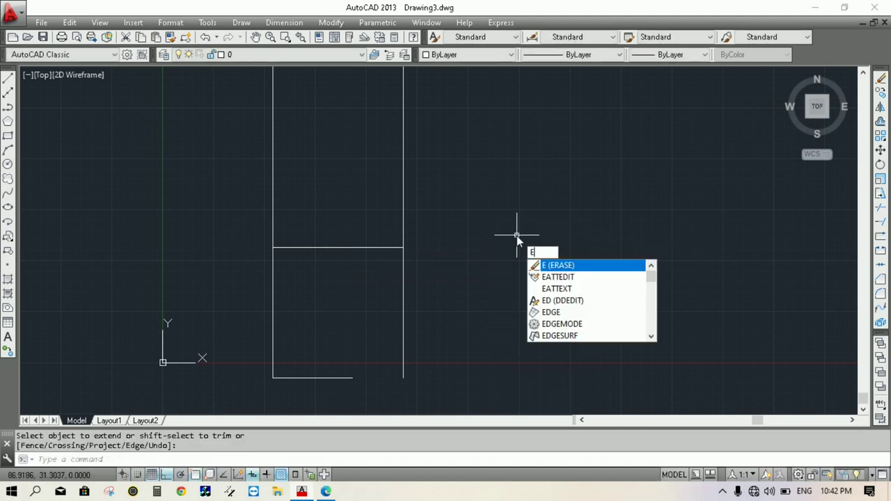
{"action": "key", "text": "Escape"}
{"action": "key", "text": "Escape"}
Draw a radius-32 circle centred at the construction-line intersection
{"action": "type", "text": "c"}
{"action": "key", "text": "Return"}
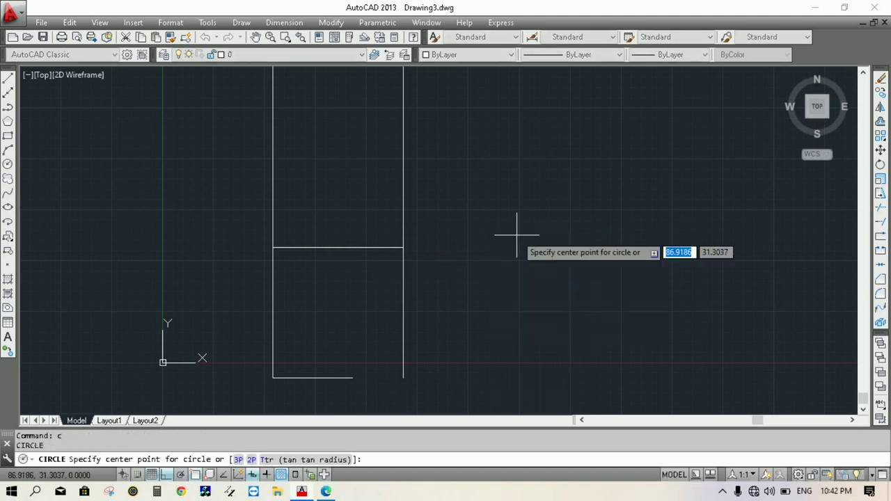
{"action": "left_click", "coordinate": [403, 247]}
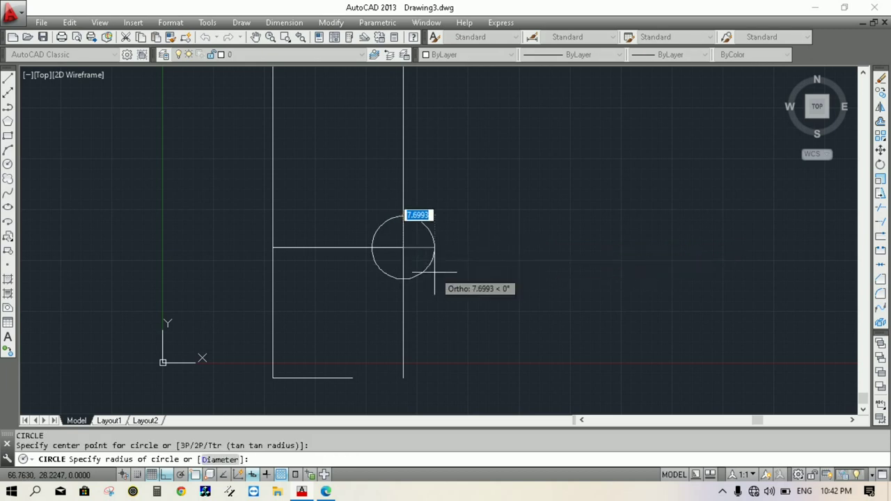
{"action": "type", "text": "32"}
{"action": "key", "text": "Return"}
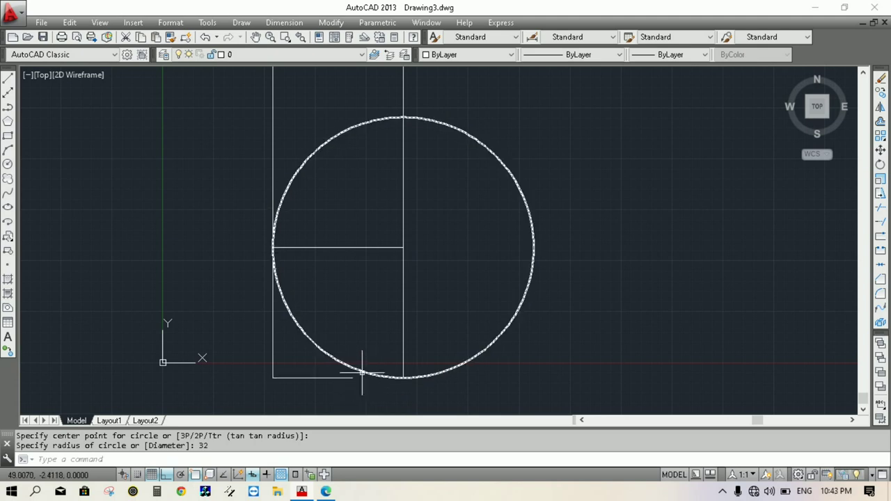
Move the circle so its bottom point sits on the base line's right end
{"action": "left_click", "coordinate": [489, 346]}
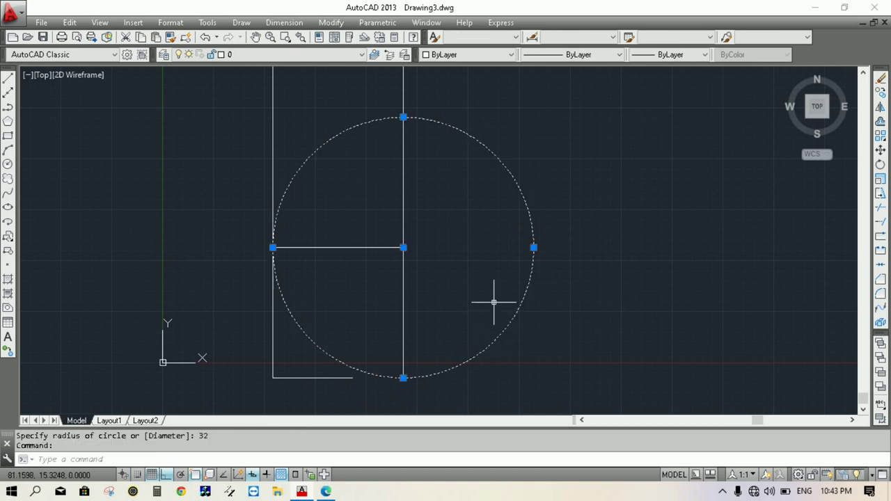
{"action": "right_click", "coordinate": [494, 302]}
{"action": "key", "text": "Escape"}
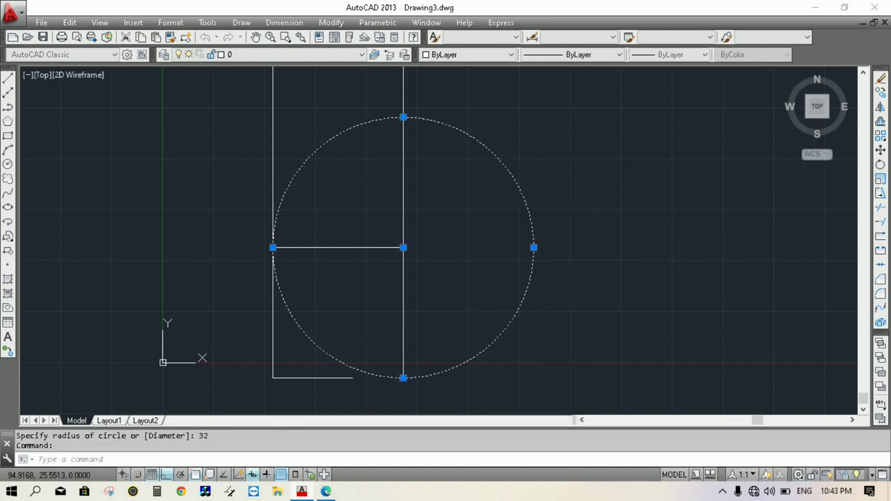
{"action": "left_click", "coordinate": [404, 378]}
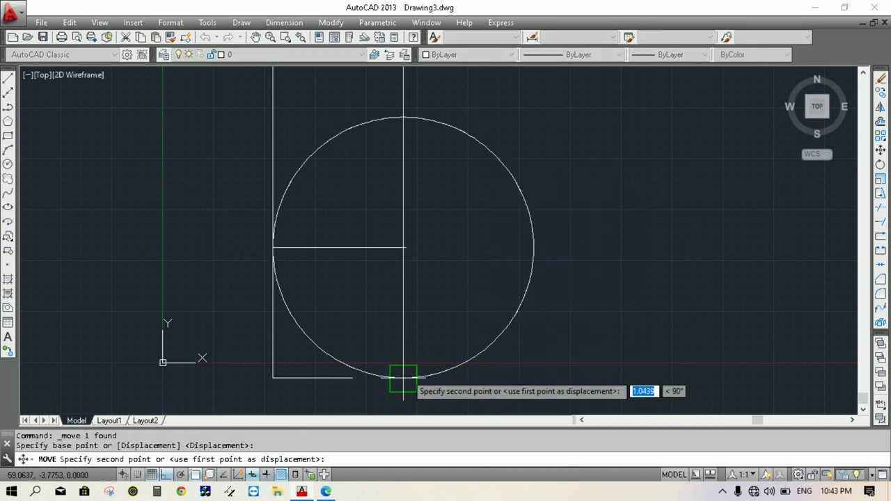
{"action": "left_click", "coordinate": [353, 378]}
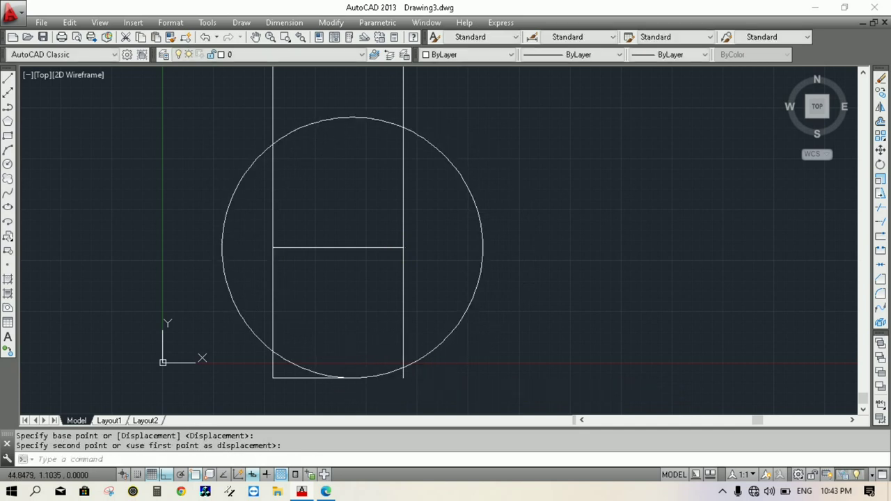
{"action": "key", "text": "Escape"}
Trim away the circle's left arc, leaving a half-round bulge
{"action": "type", "text": "tr"}
{"action": "key", "text": "Return"}
{"action": "key", "text": "Return"}
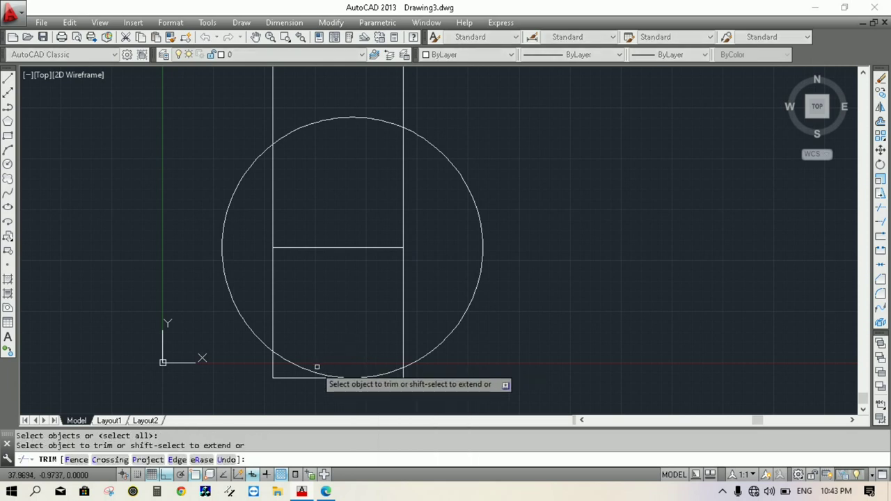
{"action": "left_click", "coordinate": [243, 320]}
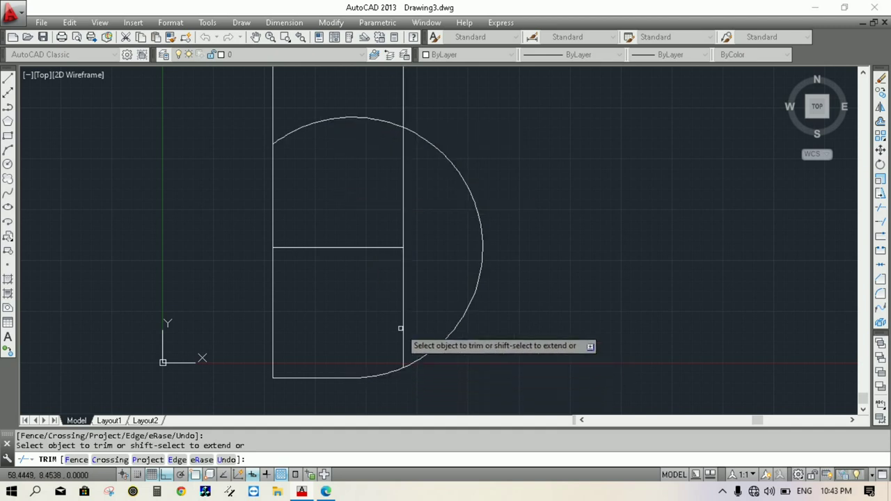
{"action": "key", "text": "Escape"}
Delete the two helper lines and minimize AutoCAD to the desktop
{"action": "left_click", "coordinate": [414, 232]}
{"action": "left_click", "coordinate": [356, 281]}
{"action": "key", "text": "Delete"}
{"action": "scroll", "coordinate": [383, 354], "scroll_direction": "down", "scroll_amount": 2}
{"action": "scroll", "coordinate": [392, 272], "scroll_direction": "down", "scroll_amount": 4}
{"action": "scroll", "coordinate": [393, 337], "scroll_direction": "up", "scroll_amount": 3}
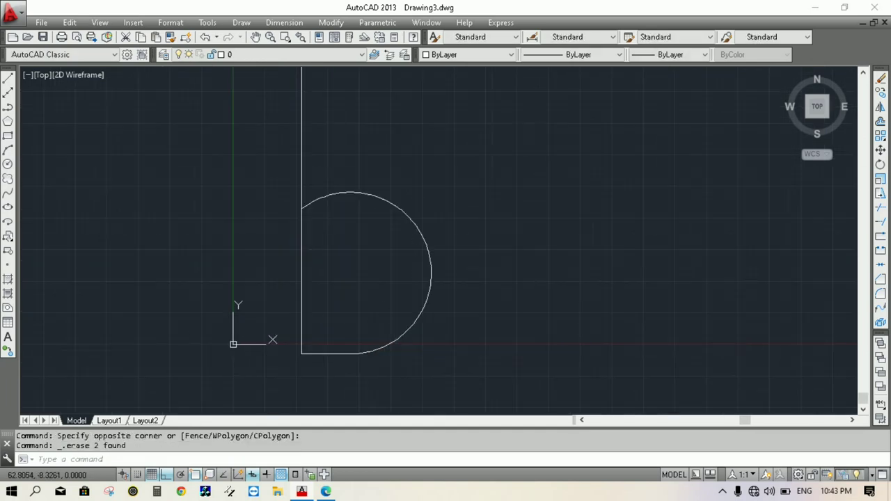
{"action": "left_click", "coordinate": [301, 492]}
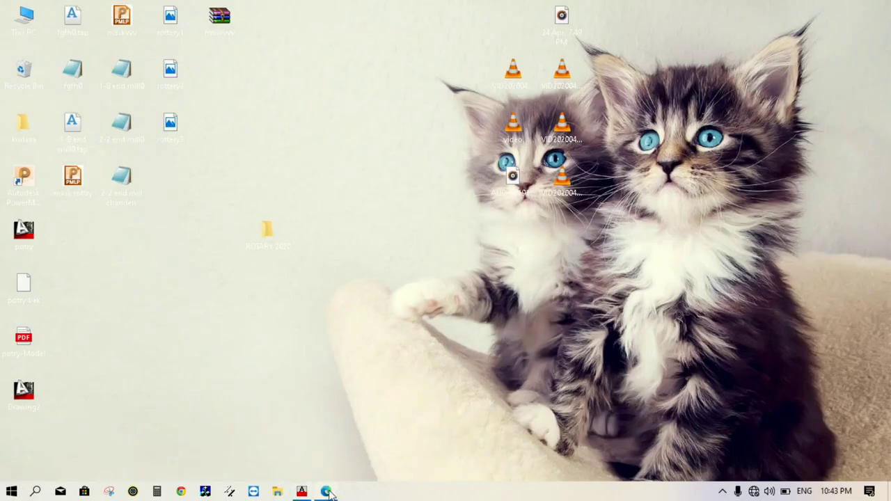
Consult potry-Model.pdf in Edge, then switch back to Drawing3.dwg
{"action": "left_click", "coordinate": [325, 491]}
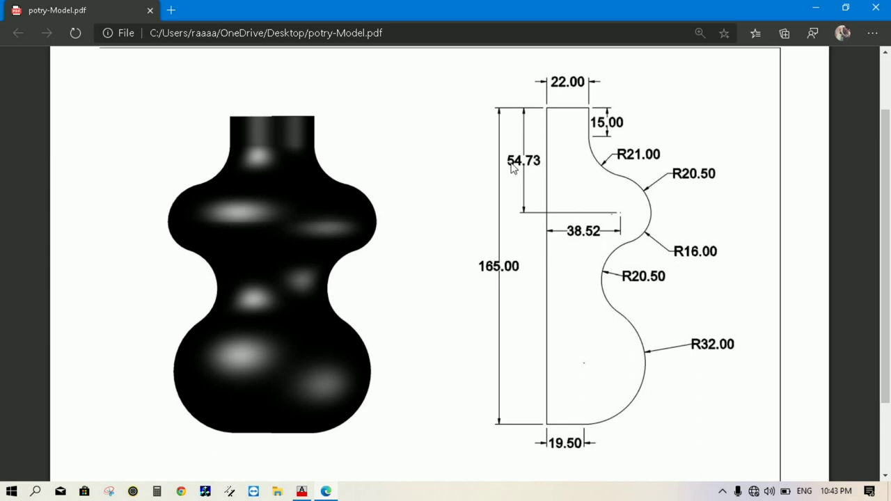
{"action": "mouse_move", "coordinate": [301, 491]}
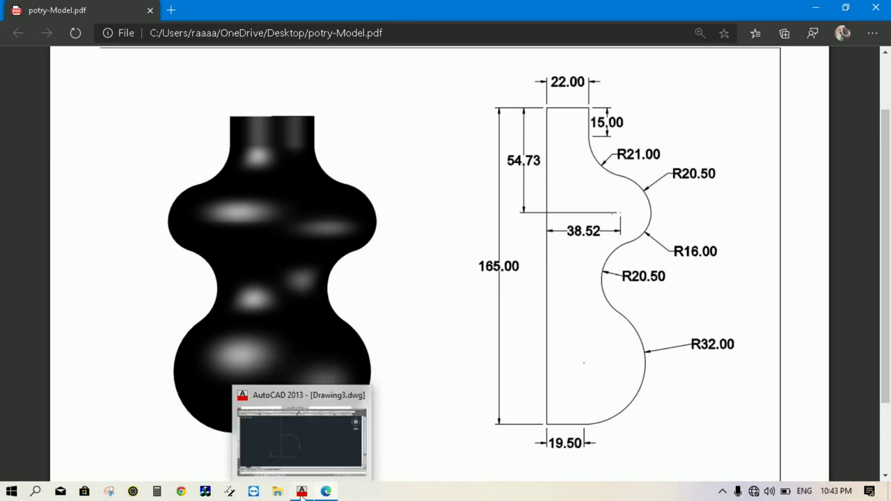
{"action": "left_click", "coordinate": [302, 492]}
{"action": "scroll", "coordinate": [365, 327], "scroll_direction": "down", "scroll_amount": 4}
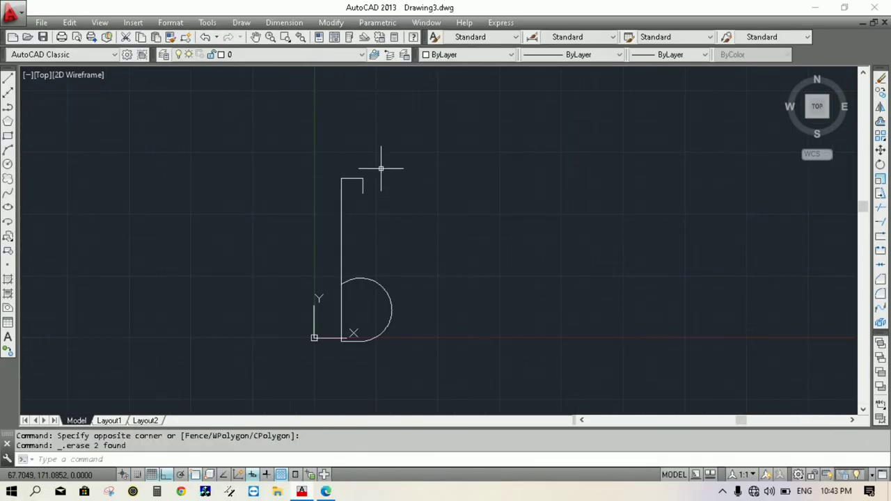
Offset the profile's top line 54.73 units downward
{"action": "key", "text": "Escape"}
{"action": "type", "text": "o"}
{"action": "key", "text": "Return"}
{"action": "type", "text": "54.73"}
{"action": "key", "text": "Return"}
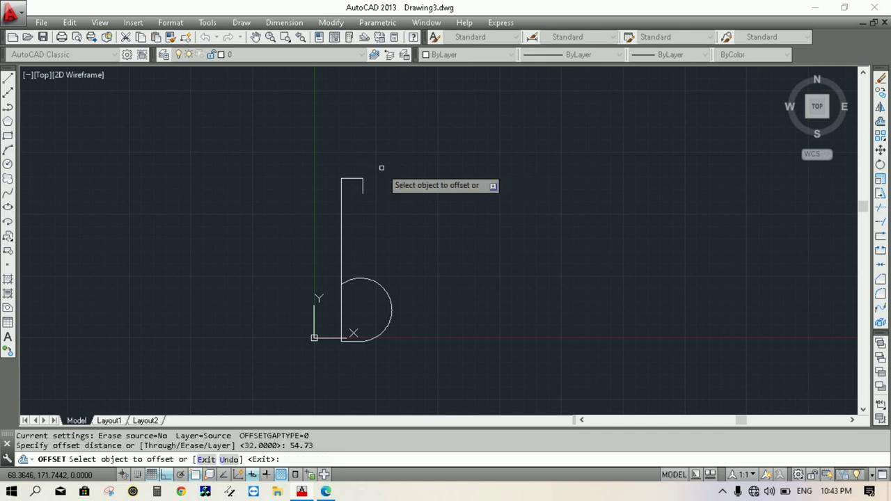
{"action": "left_click", "coordinate": [350, 178]}
{"action": "left_click", "coordinate": [361, 237]}
{"action": "left_click", "coordinate": [302, 491]}
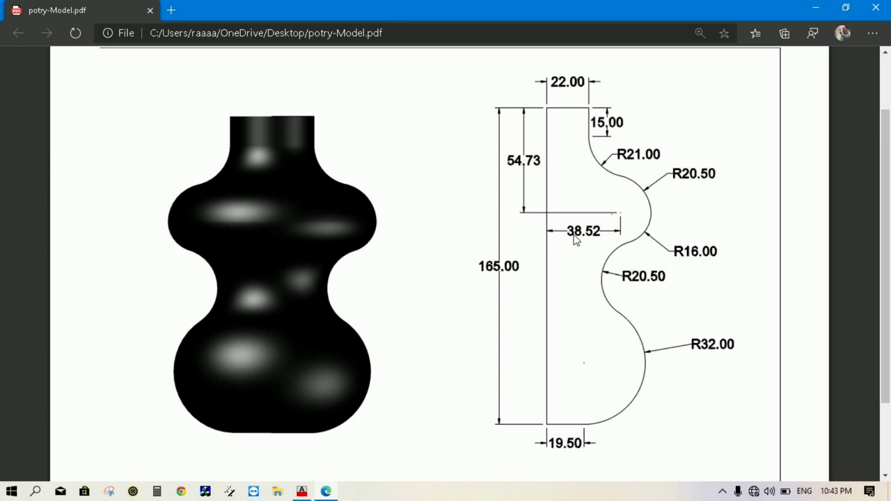
{"action": "left_click", "coordinate": [302, 491]}
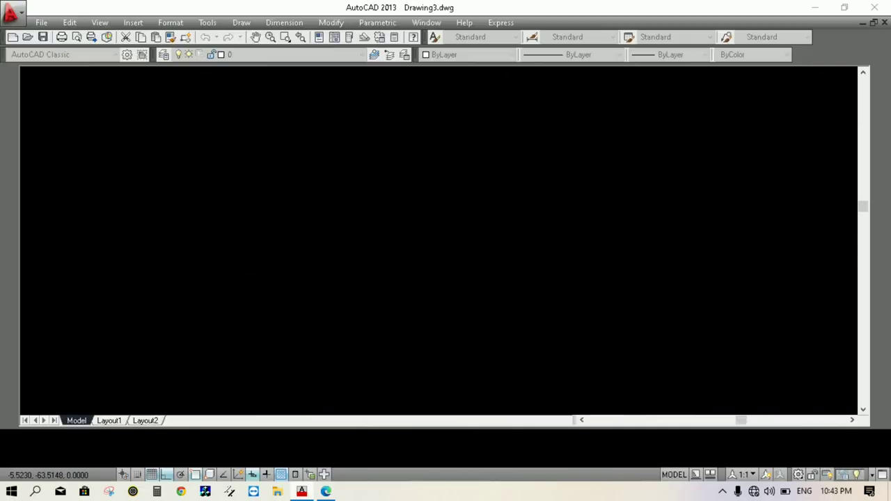
Offset the profile's left vertical line 38.52 units to the right
{"action": "key", "text": "Escape"}
{"action": "key", "text": "Return"}
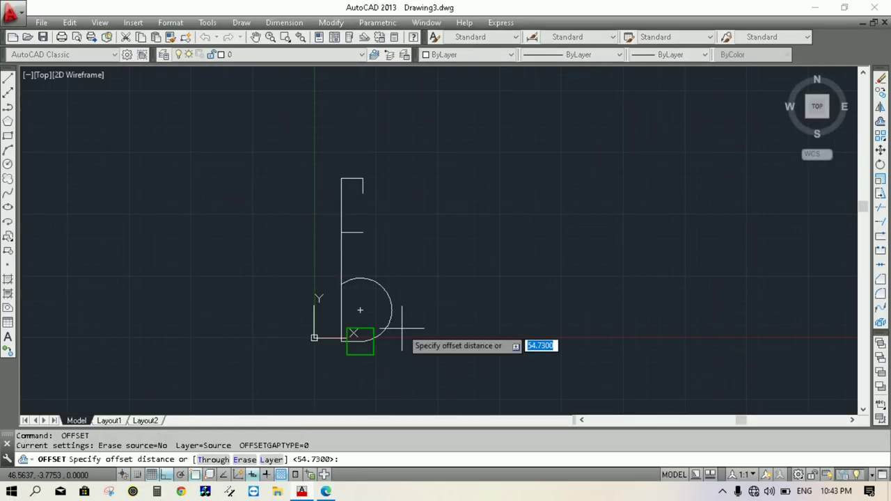
{"action": "type", "text": "38.52"}
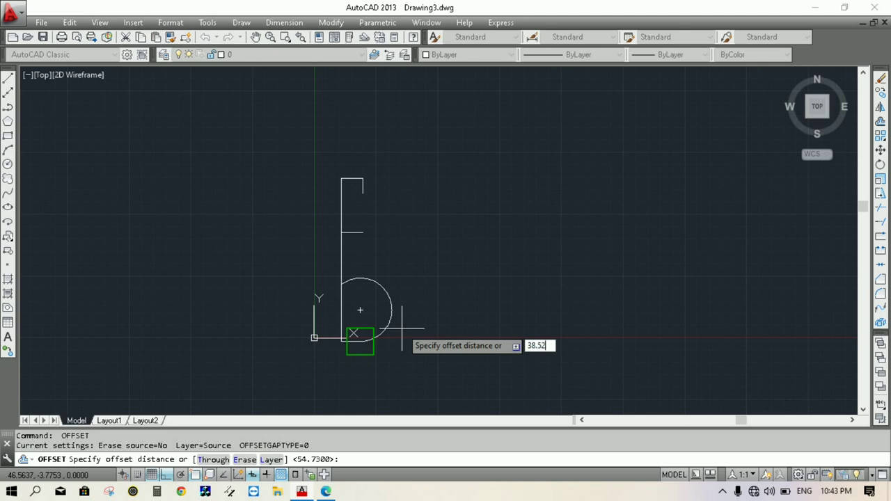
{"action": "key", "text": "Return"}
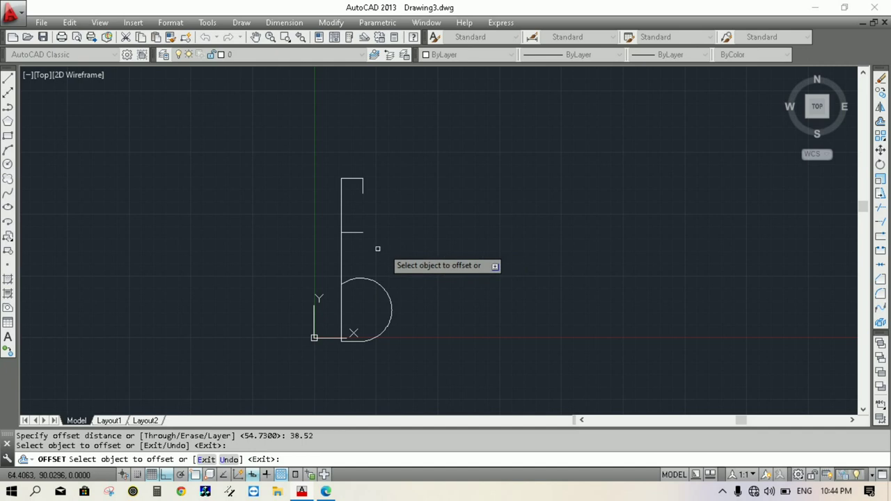
{"action": "left_click", "coordinate": [343, 258]}
{"action": "left_click", "coordinate": [396, 250]}
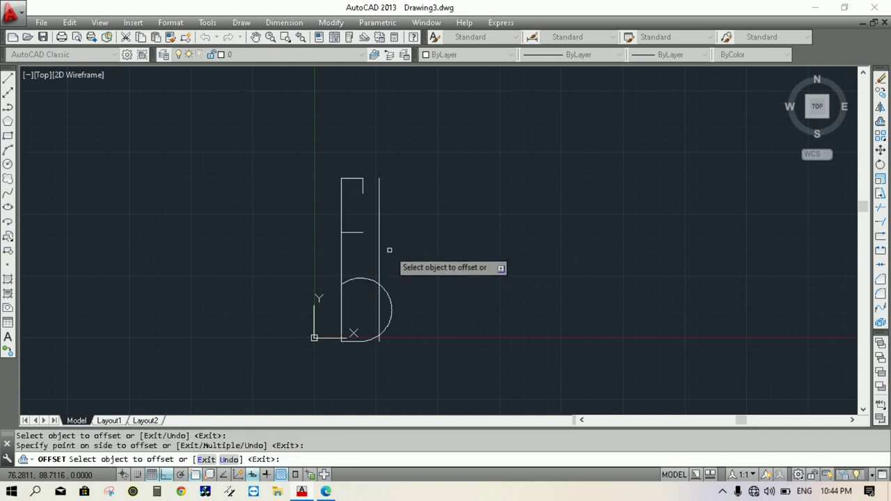
Extend the short horizontal line to the new 38.52 vertical line
{"action": "left_click", "coordinate": [881, 223]}
{"action": "key", "text": "Return"}
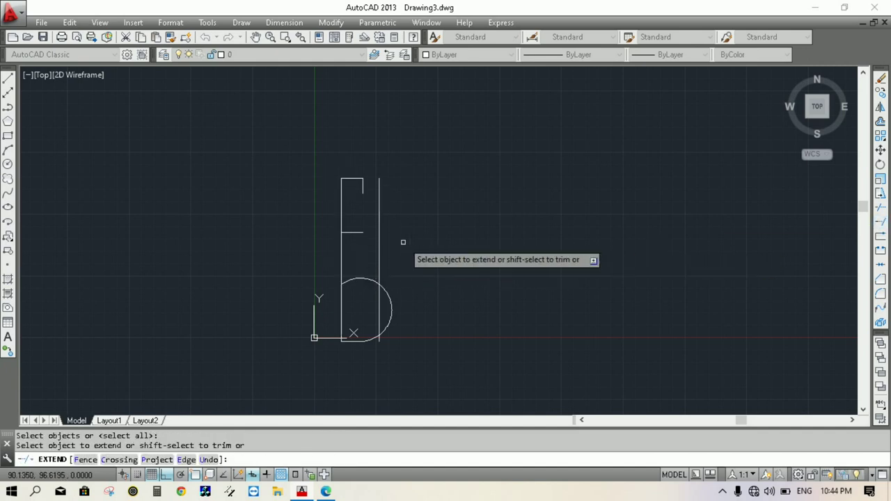
{"action": "left_click", "coordinate": [358, 233]}
{"action": "key", "text": "Escape"}
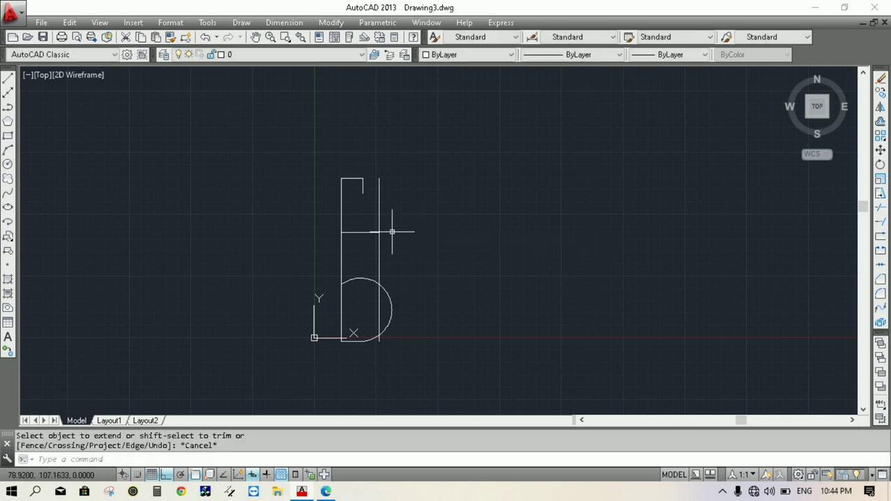
{"action": "scroll", "coordinate": [394, 233], "scroll_direction": "up", "scroll_amount": 2}
Draw a radius-16 circle at the helper lines' intersection
{"action": "type", "text": "c"}
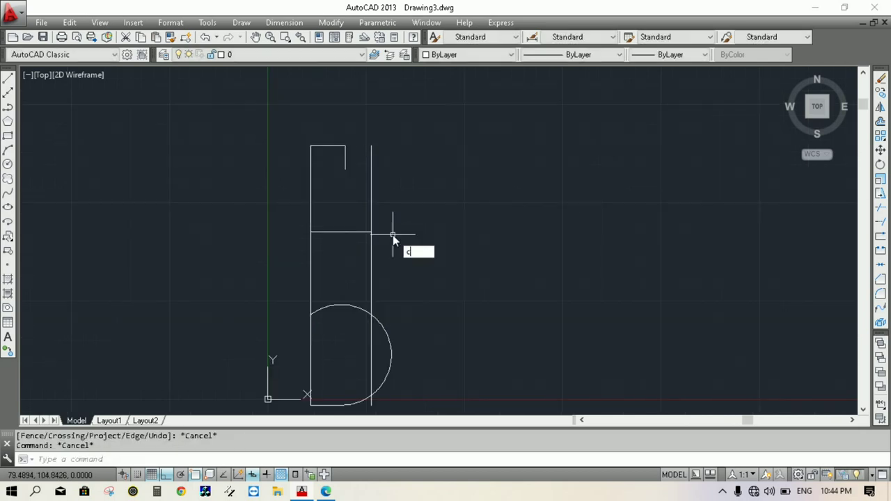
{"action": "key", "text": "Return"}
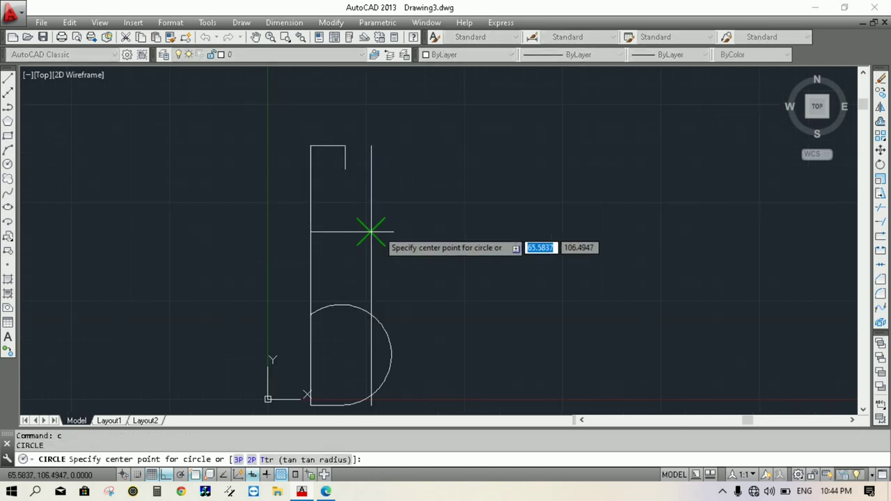
{"action": "left_click", "coordinate": [371, 232]}
{"action": "type", "text": "16"}
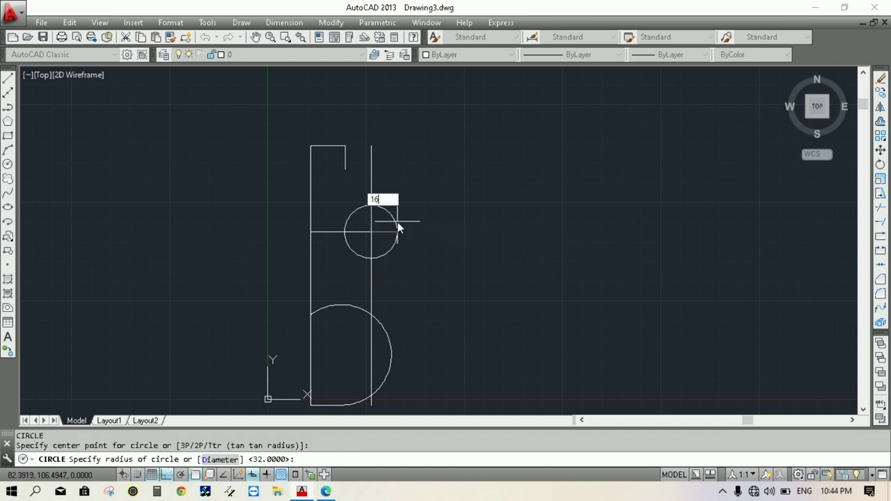
{"action": "key", "text": "Return"}
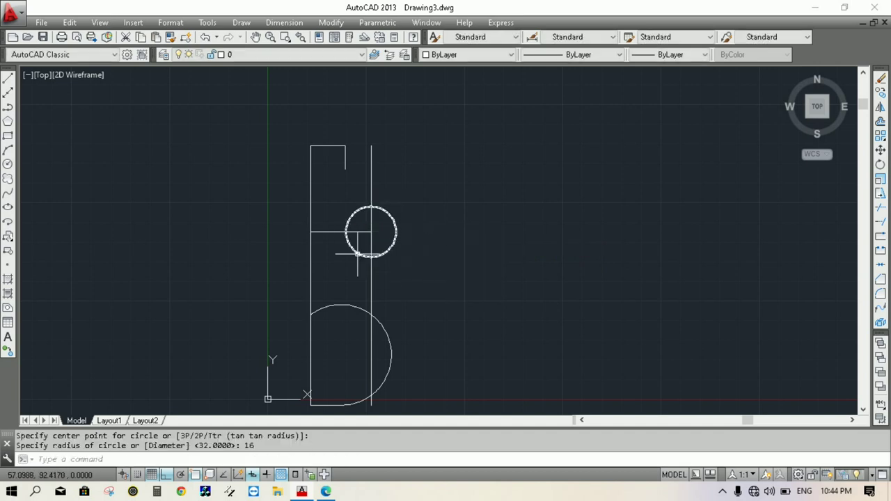
Delete the vertical construction line and bring up the reference PDF
{"action": "left_click", "coordinate": [371, 337]}
{"action": "key", "text": "Delete"}
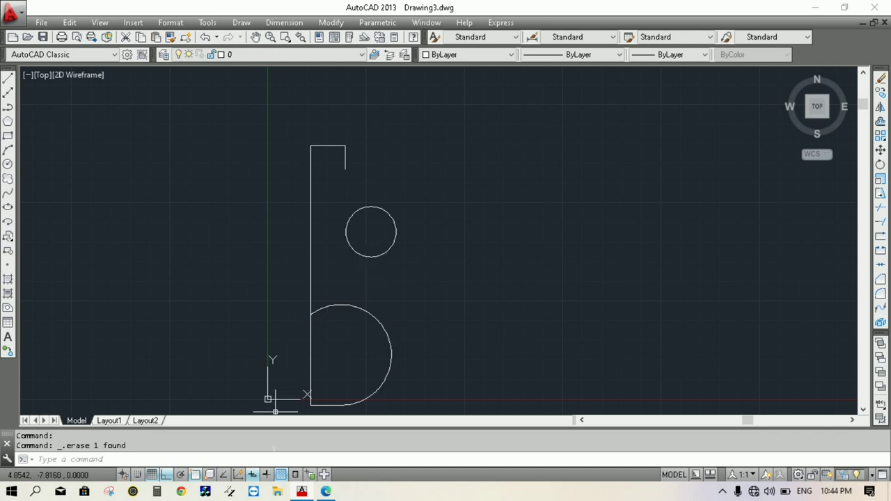
{"action": "left_click", "coordinate": [325, 491]}
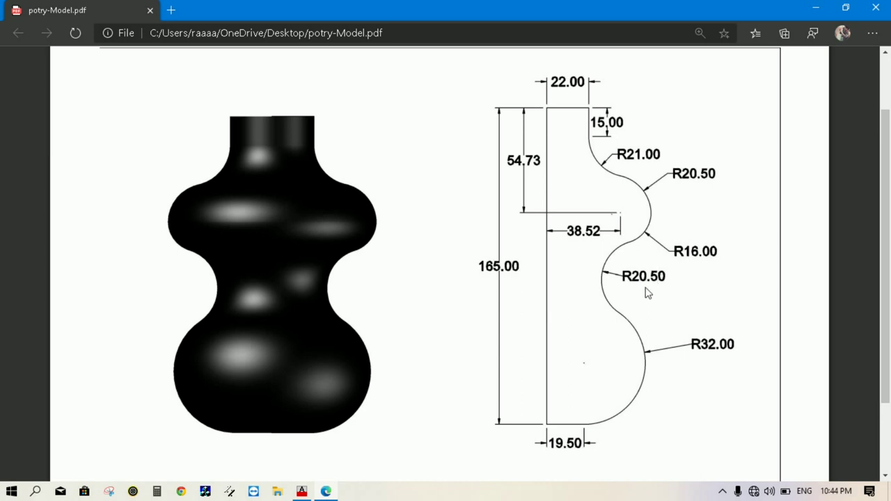
Fillet the lower bulge arc to the radius-16 circle with radius 20.5
{"action": "left_click", "coordinate": [301, 492]}
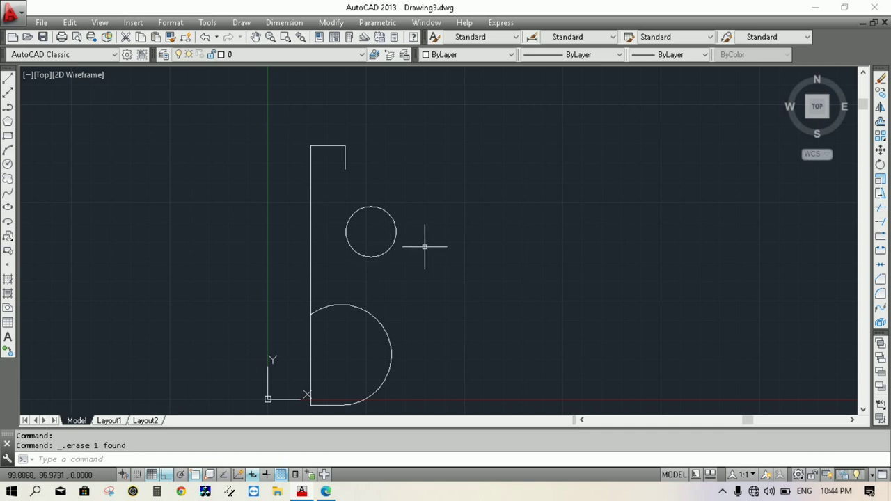
{"action": "type", "text": "f"}
{"action": "key", "text": "Return"}
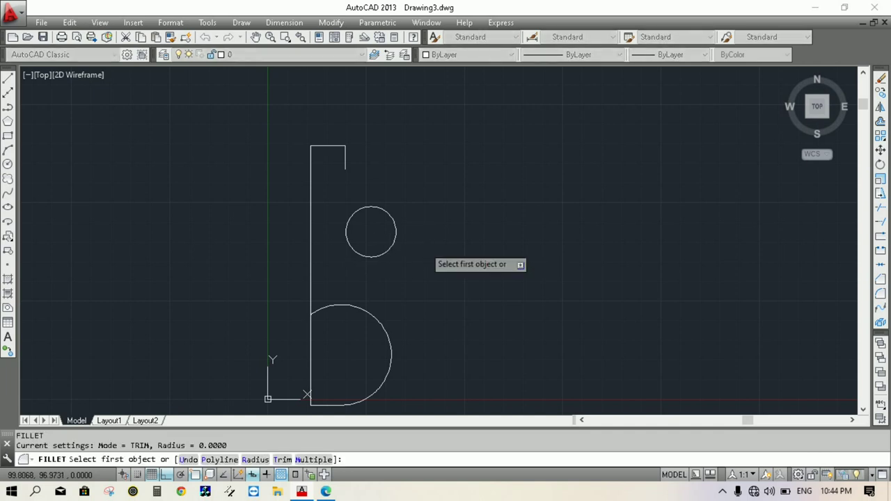
{"action": "type", "text": "r"}
{"action": "key", "text": "Return"}
{"action": "key", "text": "Return"}
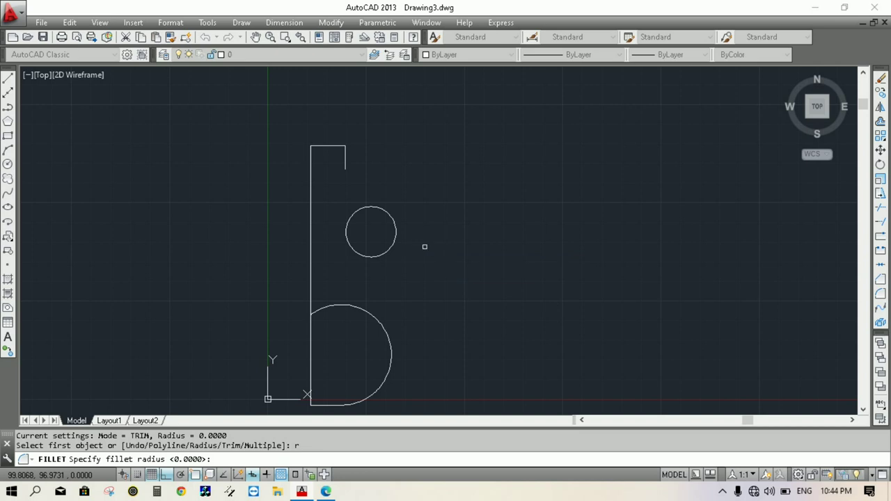
{"action": "left_click", "coordinate": [378, 316]}
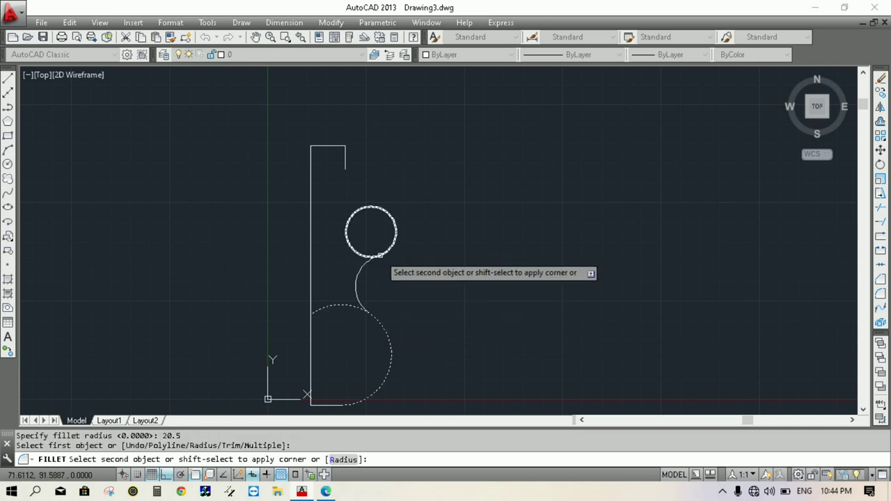
{"action": "left_click", "coordinate": [380, 255]}
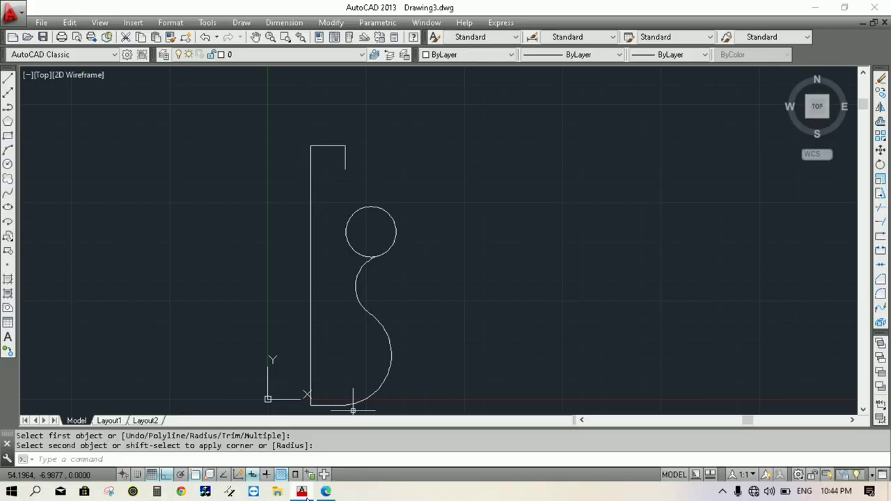
{"action": "left_click", "coordinate": [302, 492]}
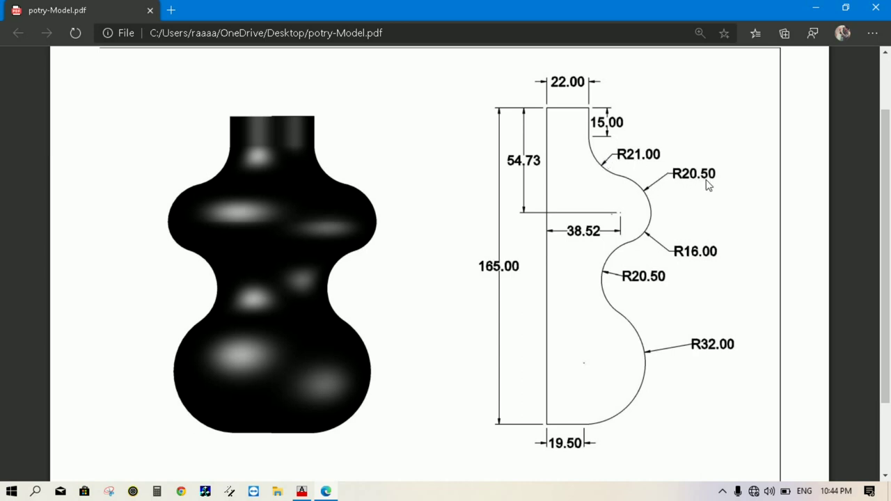
Draw a horizontal line from the neck step corner
{"action": "left_click", "coordinate": [301, 492]}
{"action": "key", "text": "Escape"}
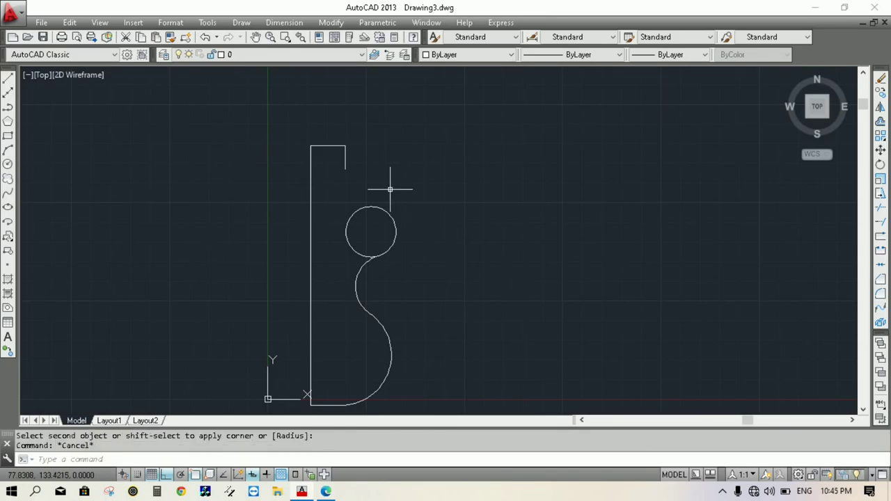
{"action": "left_click", "coordinate": [9, 84]}
{"action": "left_click", "coordinate": [345, 168]}
{"action": "left_click", "coordinate": [446, 175]}
{"action": "right_click", "coordinate": [446, 175]}
{"action": "left_click", "coordinate": [466, 184]}
{"action": "key", "text": "Escape"}
{"action": "key", "text": "Escape"}
Offset the horizontal line and the short vertical line by 21 units
{"action": "type", "text": "o"}
{"action": "key", "text": "Return"}
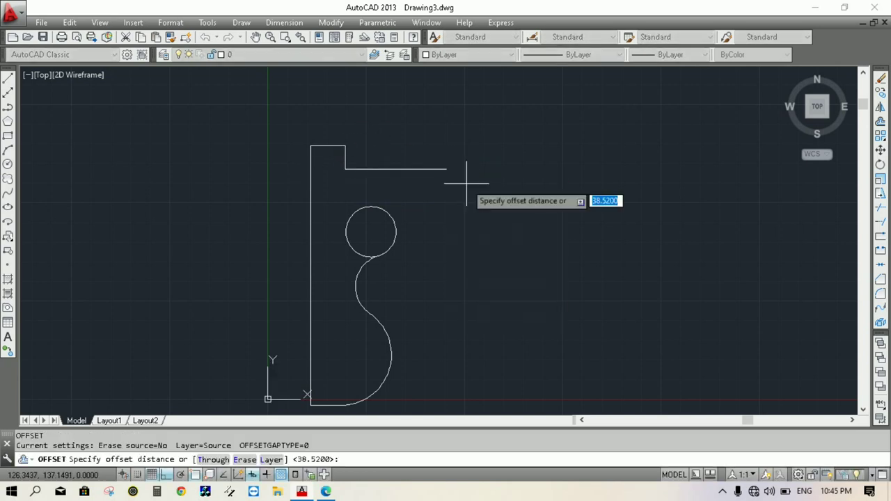
{"action": "left_click", "coordinate": [326, 492]}
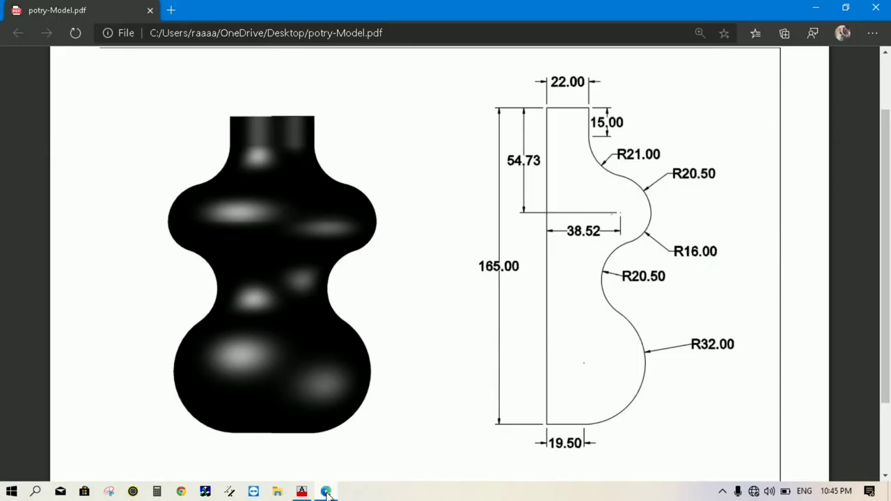
{"action": "left_click", "coordinate": [326, 491]}
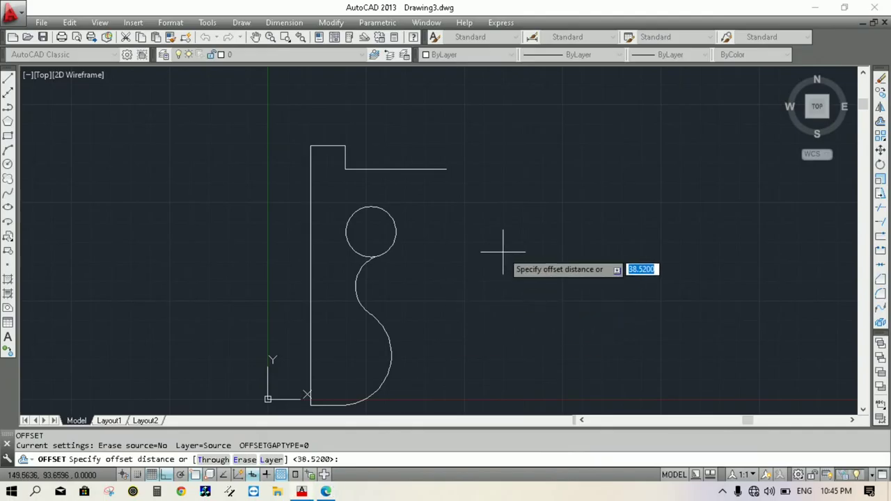
{"action": "type", "text": "21"}
{"action": "key", "text": "Return"}
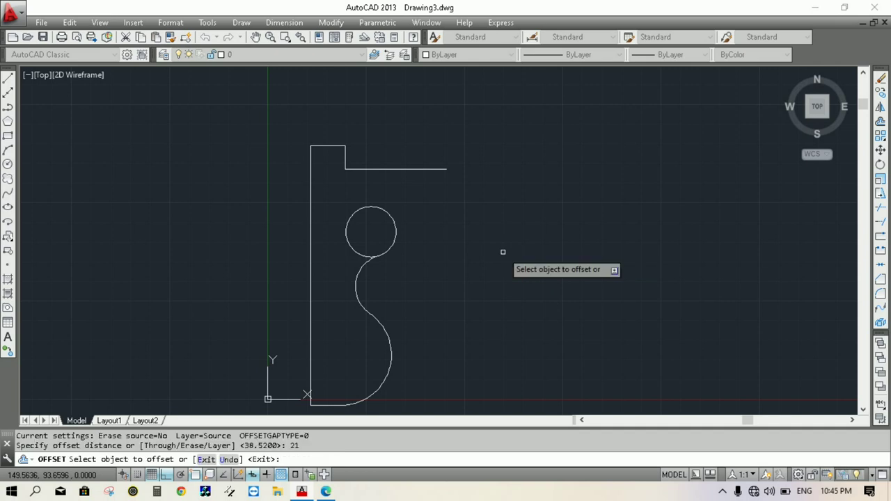
{"action": "left_click", "coordinate": [403, 169]}
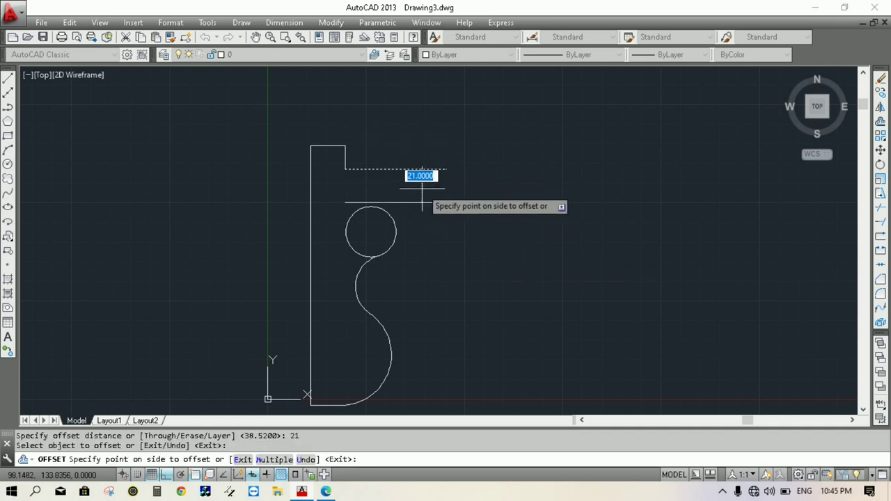
{"action": "left_click", "coordinate": [417, 178]}
{"action": "left_click", "coordinate": [347, 155]}
{"action": "left_click", "coordinate": [459, 148]}
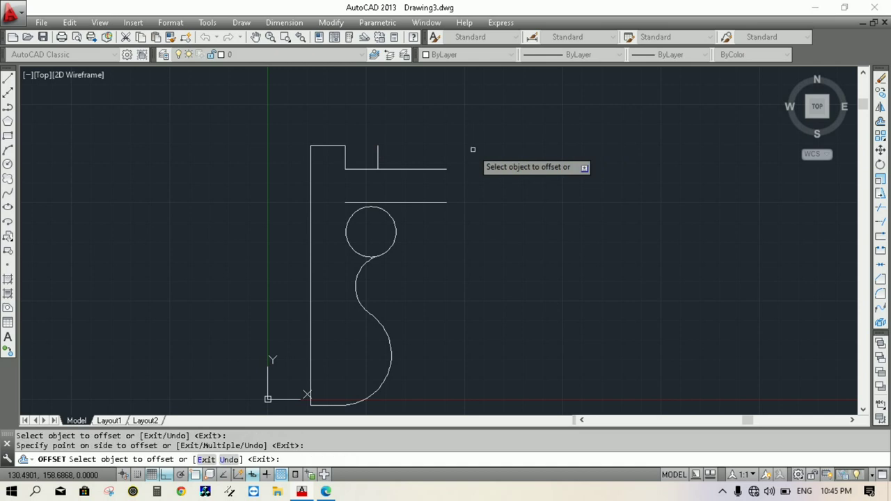
Extend the vertical copy down to the lower horizontal line
{"action": "left_click", "coordinate": [880, 221]}
{"action": "key", "text": "Return"}
{"action": "left_click", "coordinate": [378, 163]}
{"action": "key", "text": "Escape"}
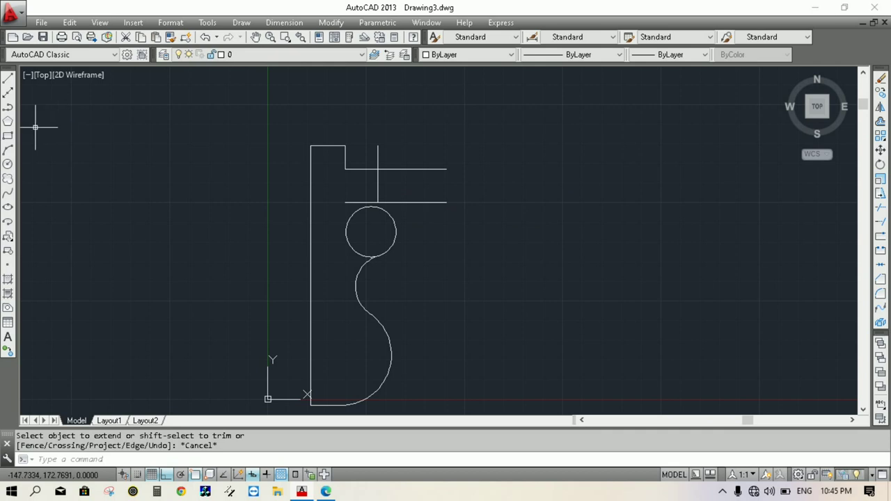
Draw a radius-21 circle centred on the lower construction-line intersection
{"action": "left_click", "coordinate": [9, 163]}
{"action": "scroll", "coordinate": [310, 160], "scroll_direction": "up", "scroll_amount": 4}
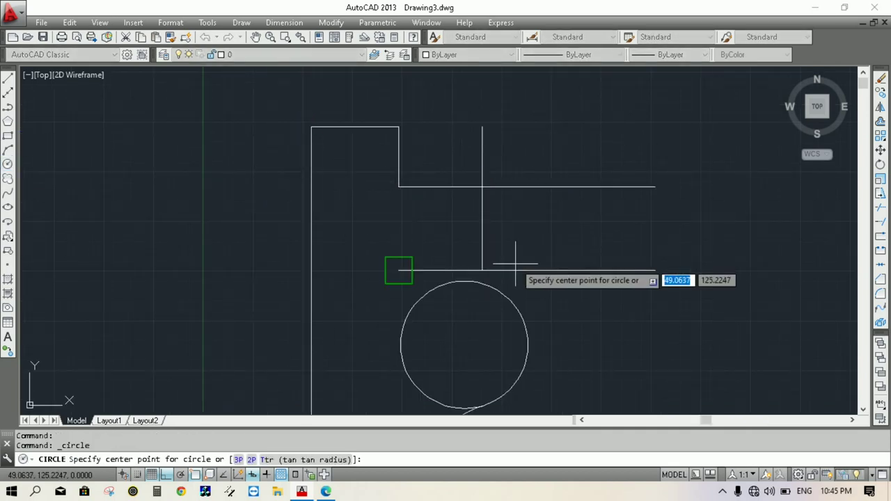
{"action": "left_click", "coordinate": [482, 270]}
{"action": "type", "text": "2"}
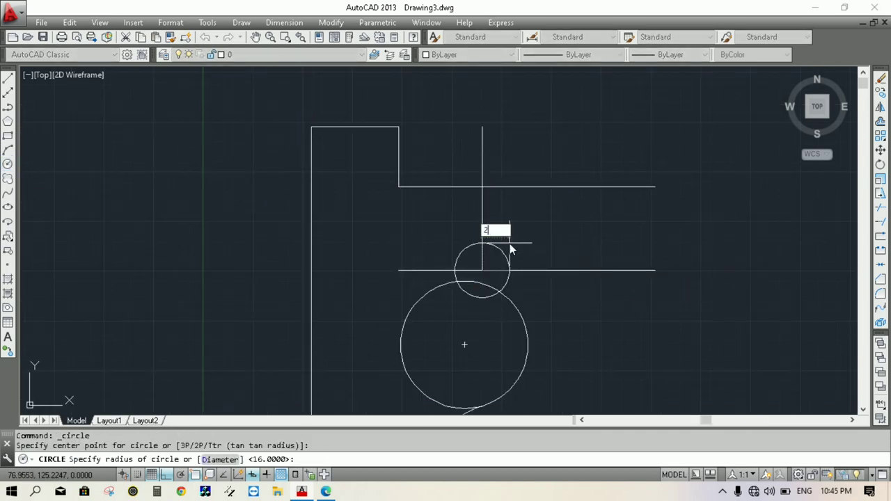
{"action": "key", "text": "Return"}
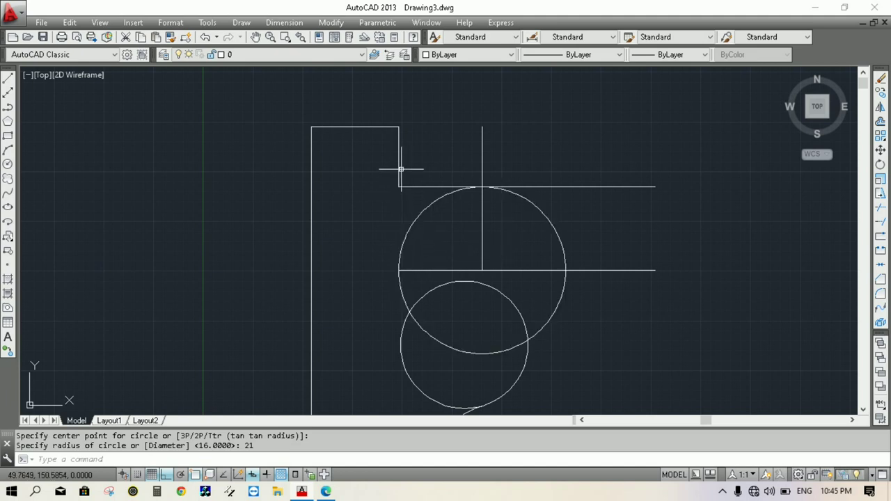
Move the circle straight up onto the upper crossing and check it against the PDF
{"action": "left_click", "coordinate": [411, 234]}
{"action": "right_click", "coordinate": [409, 235]}
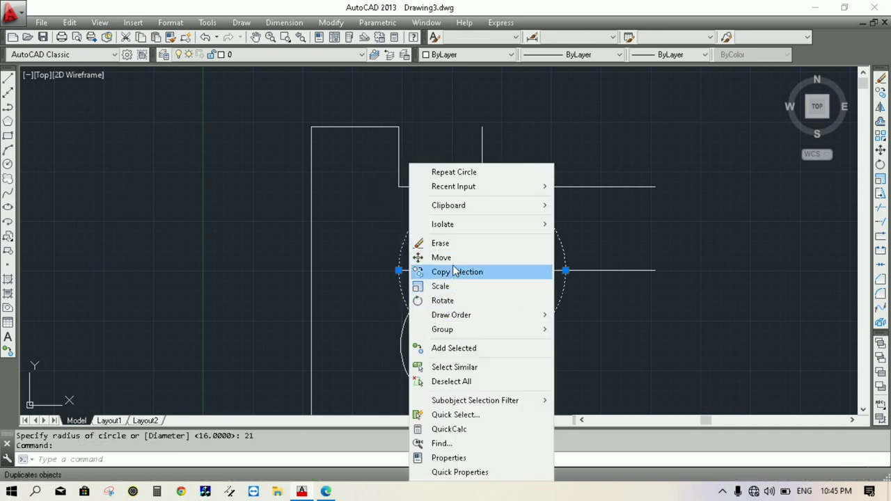
{"action": "left_click", "coordinate": [441, 257]}
{"action": "left_click", "coordinate": [399, 270]}
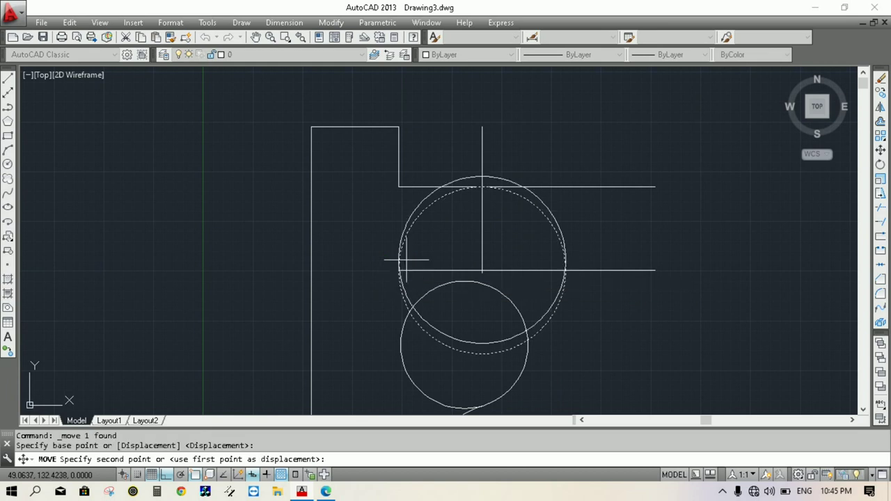
{"action": "left_click", "coordinate": [398, 187]}
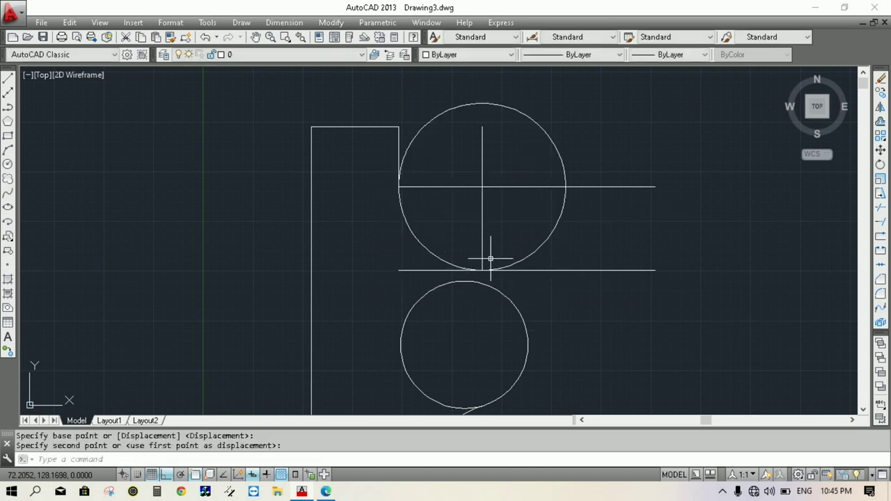
{"action": "scroll", "coordinate": [490, 259], "scroll_direction": "down", "scroll_amount": 2}
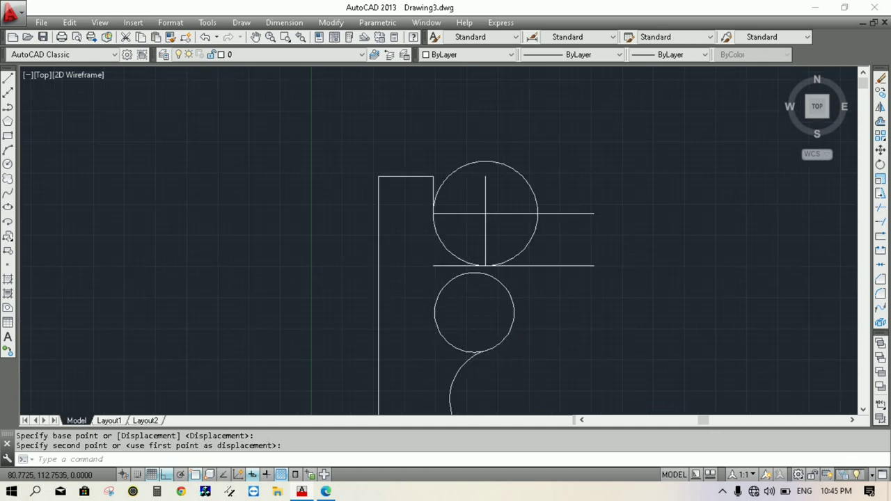
{"action": "scroll", "coordinate": [515, 318], "scroll_direction": "up", "scroll_amount": 2}
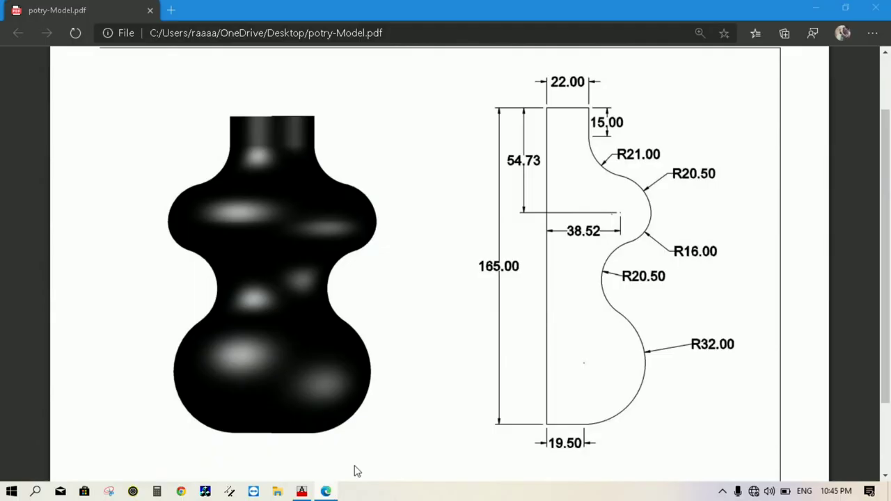
{"action": "left_click", "coordinate": [326, 491]}
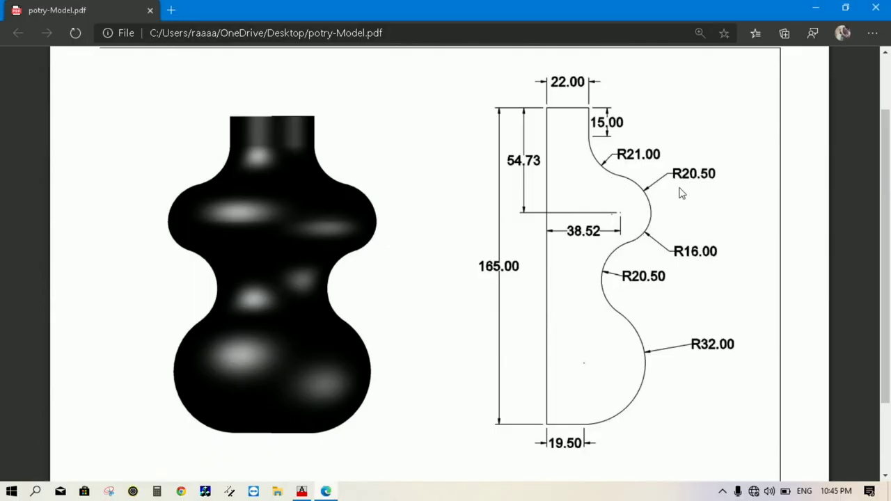
Trim away the upper half of the radius-21 circle, keeping its lower arc
{"action": "left_click", "coordinate": [301, 491]}
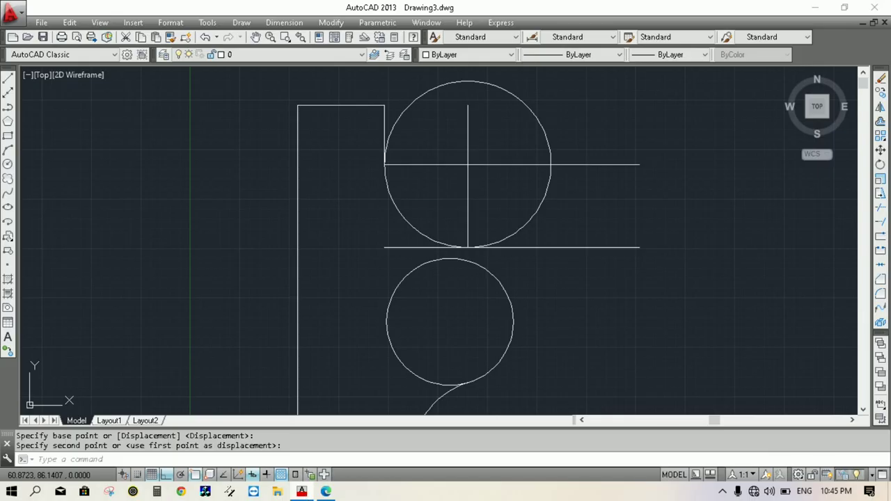
{"action": "key", "text": "Escape"}
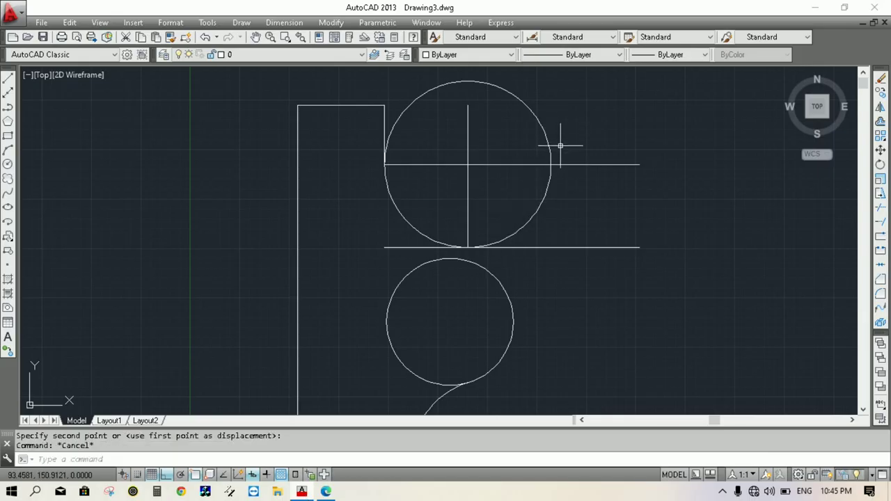
{"action": "type", "text": "t"}
{"action": "key", "text": "Return"}
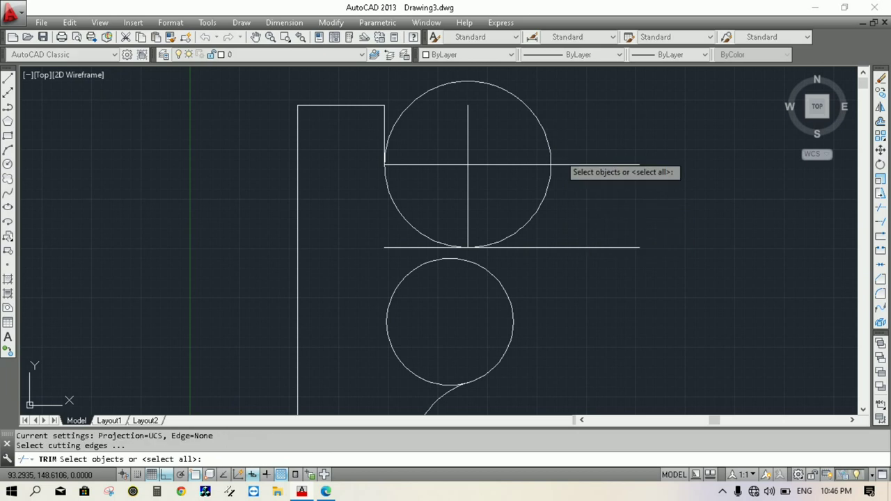
{"action": "key", "text": "Return"}
{"action": "left_click", "coordinate": [537, 118]}
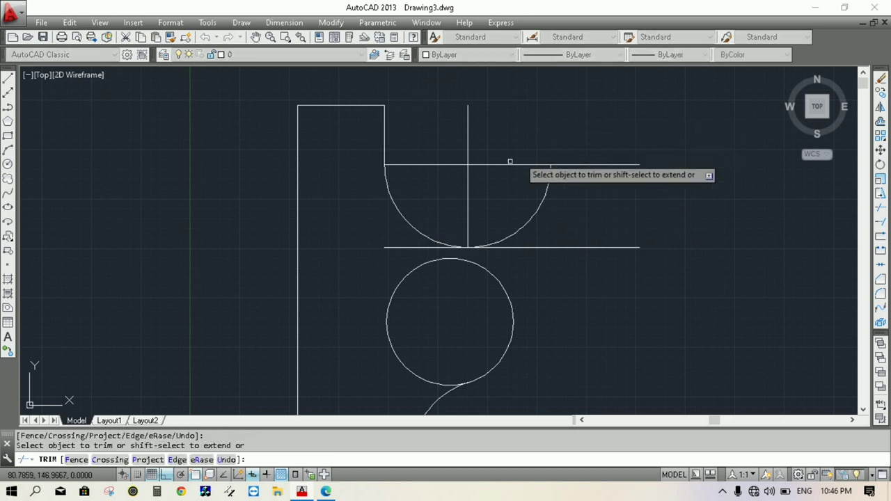
{"action": "key", "text": "Escape"}
Erase the vertical and horizontal construction lines and the lower horizontal line
{"action": "left_click", "coordinate": [497, 139]}
{"action": "left_click", "coordinate": [452, 188]}
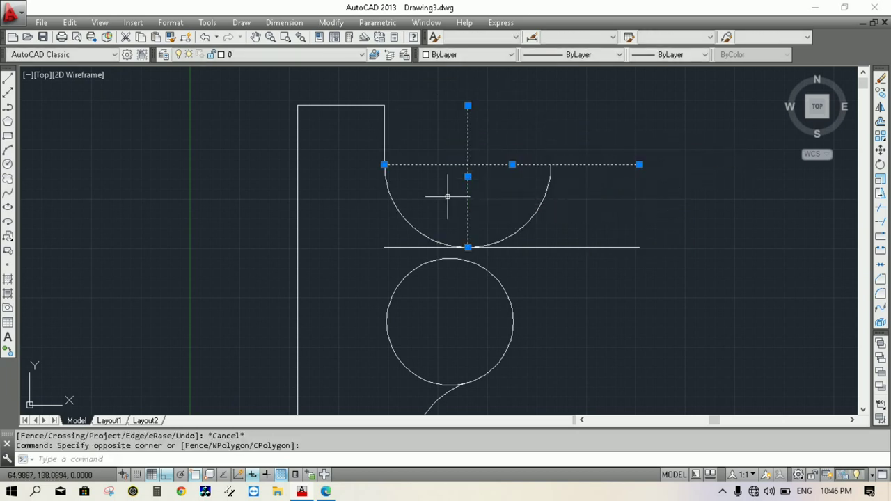
{"action": "key", "text": "Delete"}
{"action": "left_click", "coordinate": [636, 236]}
{"action": "left_click", "coordinate": [603, 263]}
{"action": "key", "text": "Delete"}
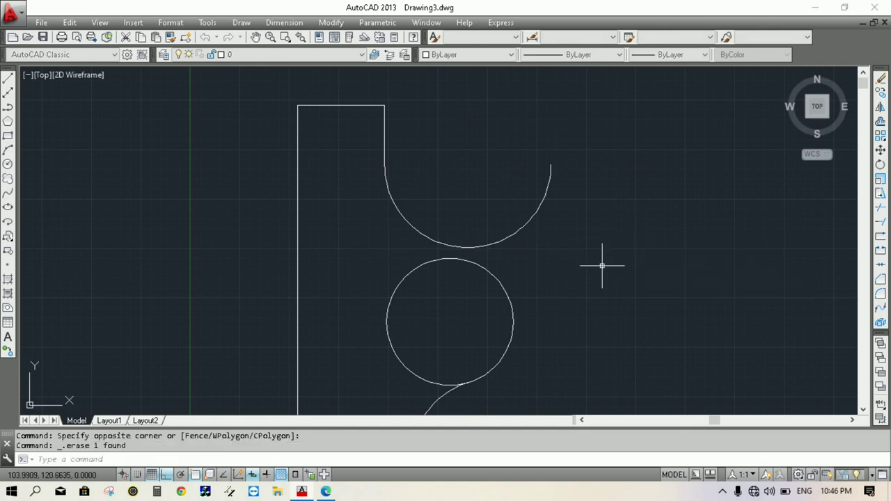
{"action": "left_click", "coordinate": [14, 88]}
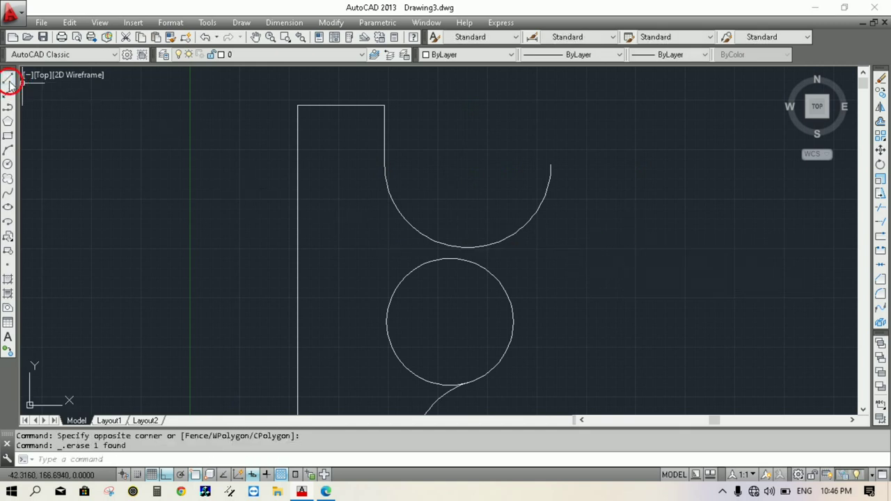
Draw a horizontal line from the radius-16 circle's centre out to the right
{"action": "left_click", "coordinate": [450, 323]}
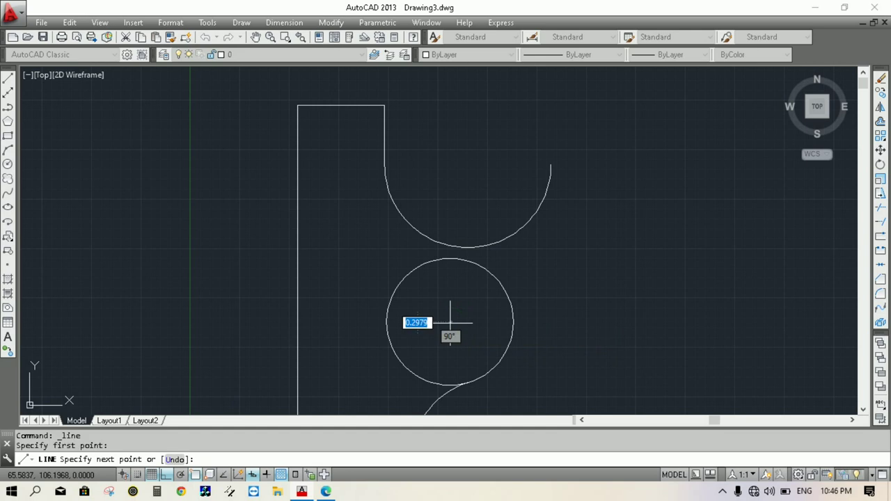
{"action": "left_click", "coordinate": [603, 322]}
{"action": "right_click", "coordinate": [600, 326]}
{"action": "left_click", "coordinate": [634, 334]}
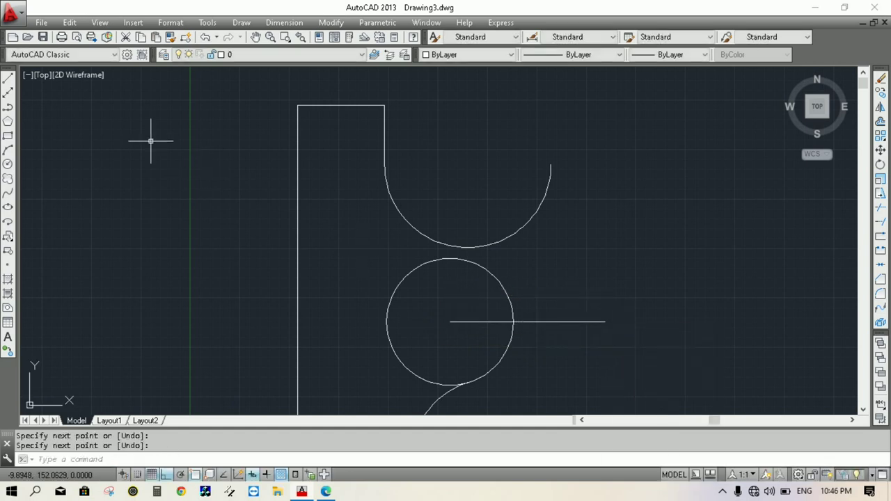
Draw a vertical line from the circle/line intersection up past the upper arc
{"action": "left_click", "coordinate": [8, 80]}
{"action": "left_click", "coordinate": [513, 321]}
{"action": "left_click", "coordinate": [506, 162]}
{"action": "right_click", "coordinate": [507, 164]}
{"action": "left_click", "coordinate": [533, 172]}
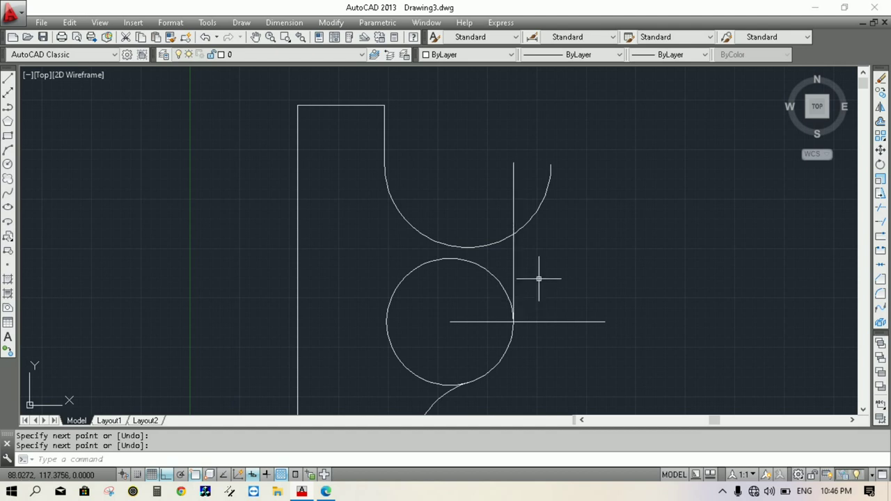
Fillet the upper arc to the small circle with a 20.5 radius
{"action": "key", "text": "Escape"}
{"action": "key", "text": "Escape"}
{"action": "type", "text": "f"}
{"action": "key", "text": "Return"}
{"action": "type", "text": "r"}
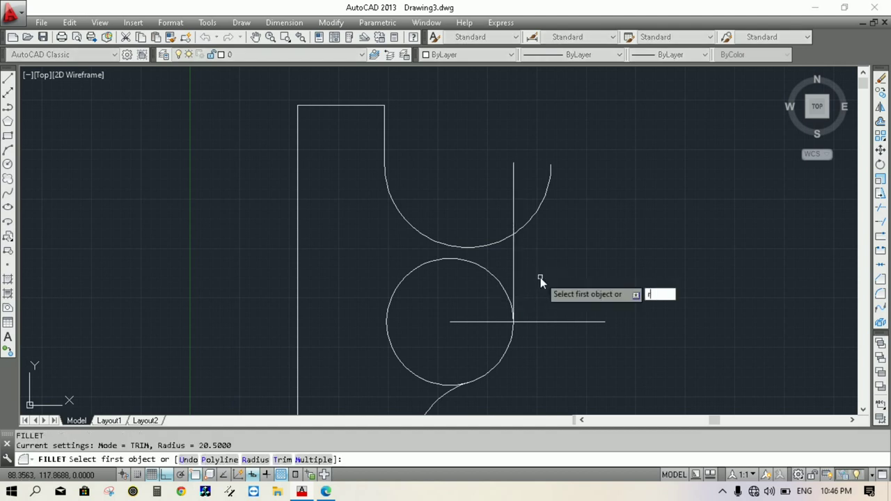
{"action": "key", "text": "Return"}
{"action": "type", "text": "20.5"}
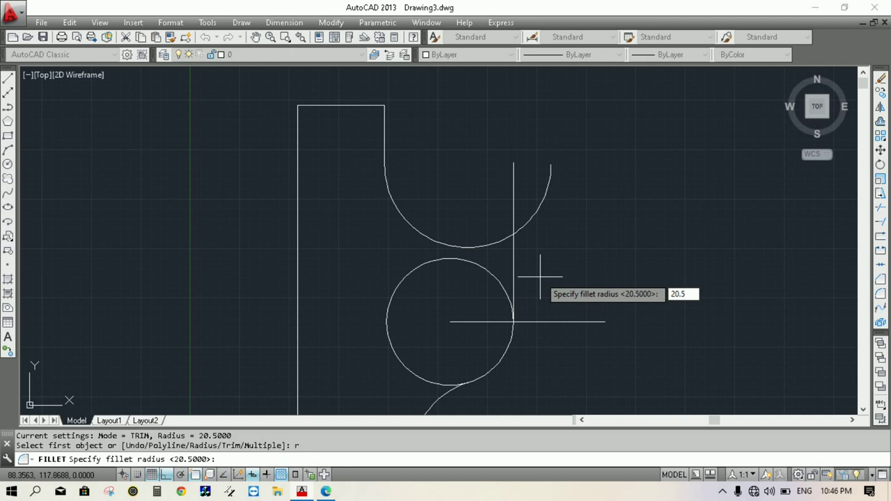
{"action": "key", "text": "Return"}
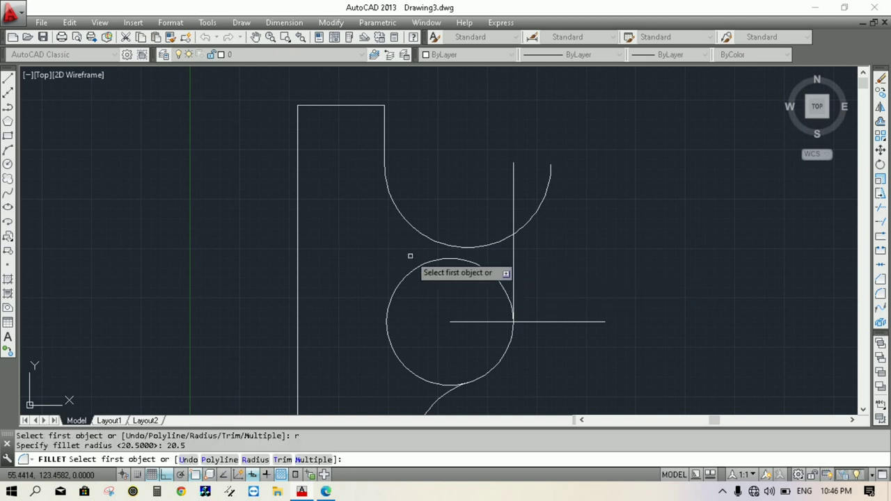
{"action": "left_click", "coordinate": [428, 237]}
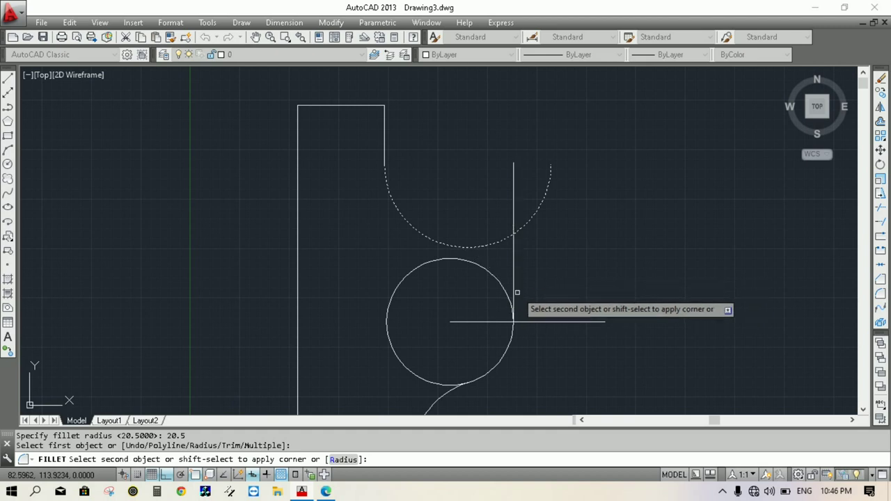
{"action": "left_click", "coordinate": [513, 301]}
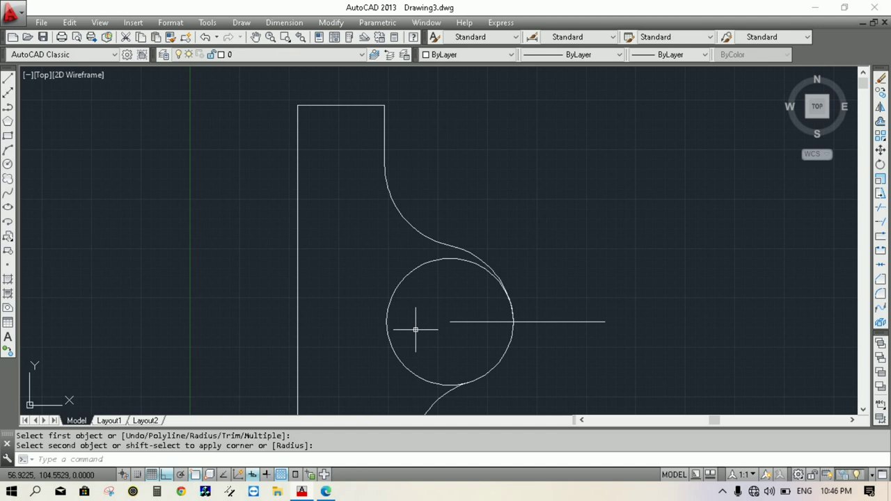
{"action": "key", "text": "Escape"}
{"action": "key", "text": "Escape"}
{"action": "key", "text": "Escape"}
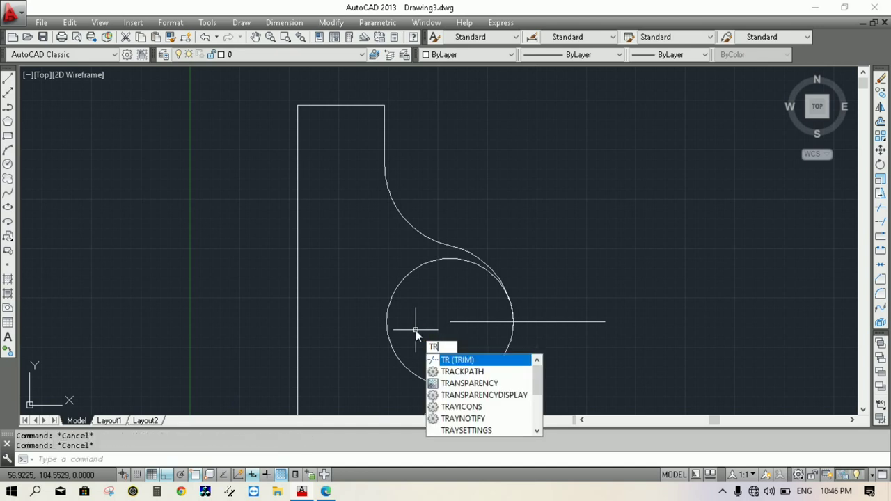
Trim away the left part of the small circle
{"action": "key", "text": "Return"}
{"action": "key", "text": "Return"}
{"action": "left_click", "coordinate": [414, 267]}
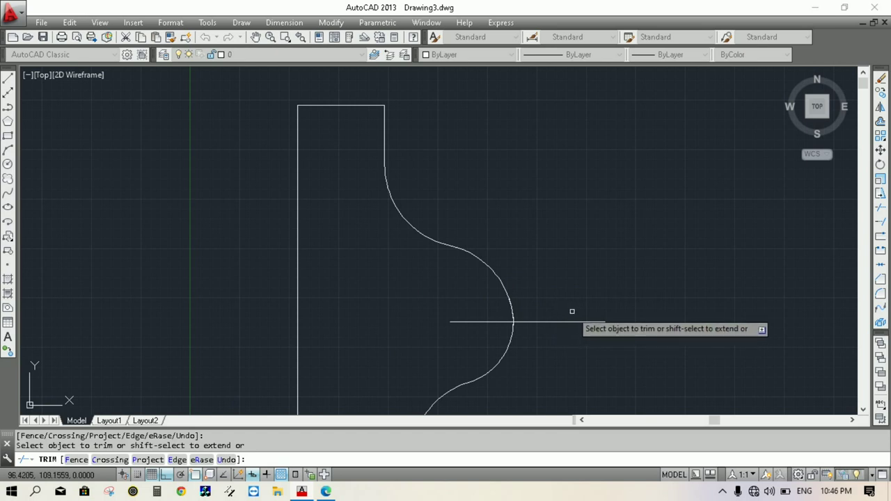
{"action": "key", "text": "Escape"}
Erase the horizontal line running through the circle's centre
{"action": "left_click", "coordinate": [596, 307]}
{"action": "left_click", "coordinate": [574, 342]}
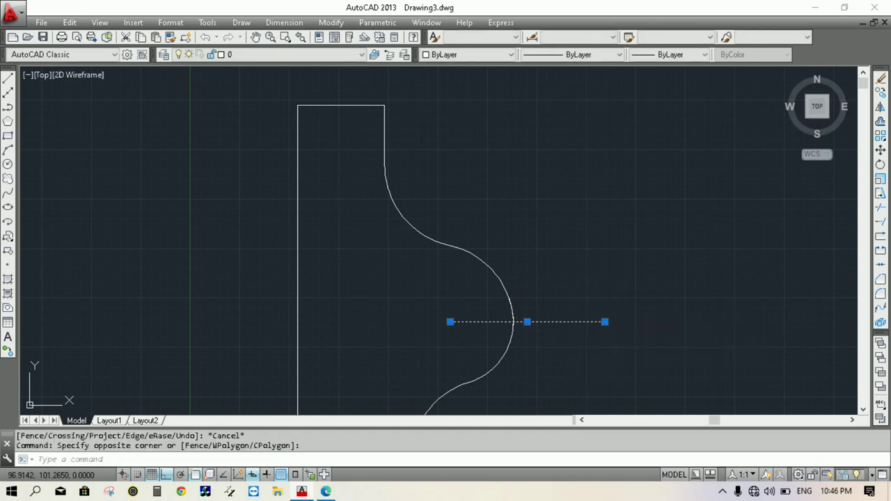
{"action": "key", "text": "Delete"}
{"action": "scroll", "coordinate": [501, 327], "scroll_direction": "up", "scroll_amount": 5}
{"action": "scroll", "coordinate": [513, 338], "scroll_direction": "up", "scroll_amount": 3}
{"action": "scroll", "coordinate": [513, 320], "scroll_direction": "up", "scroll_amount": 3}
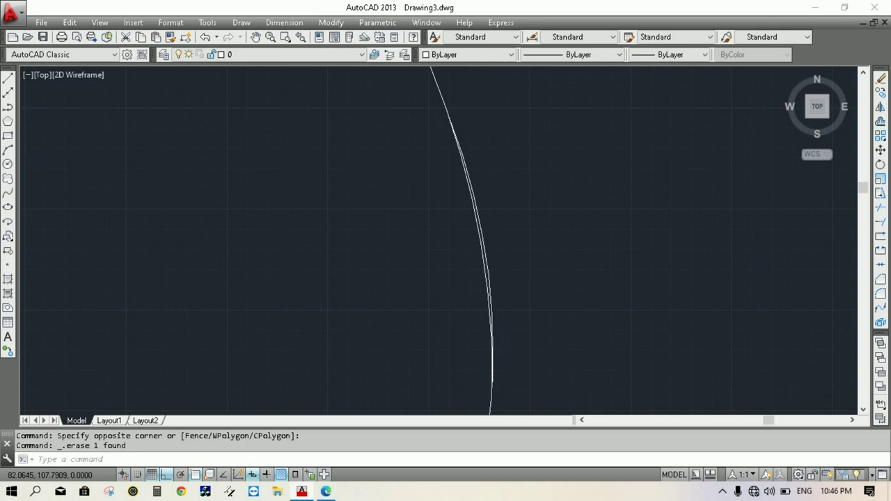
{"action": "scroll", "coordinate": [499, 284], "scroll_direction": "down", "scroll_amount": 1}
{"action": "scroll", "coordinate": [470, 155], "scroll_direction": "up", "scroll_amount": 2}
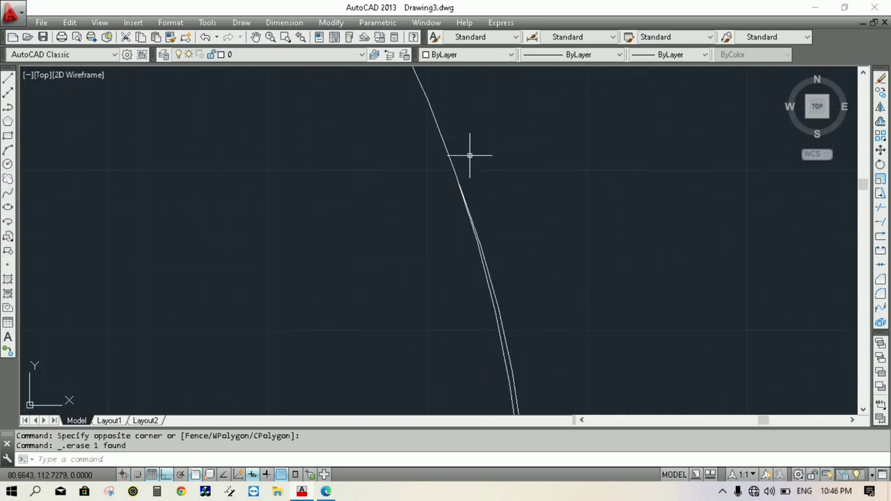
{"action": "scroll", "coordinate": [506, 335], "scroll_direction": "up", "scroll_amount": 2}
{"action": "scroll", "coordinate": [519, 333], "scroll_direction": "up", "scroll_amount": 1}
Trim and delete the duplicate near-vertical line, leaving one continuous wavy outline
{"action": "key", "text": "Escape"}
{"action": "key", "text": "Escape"}
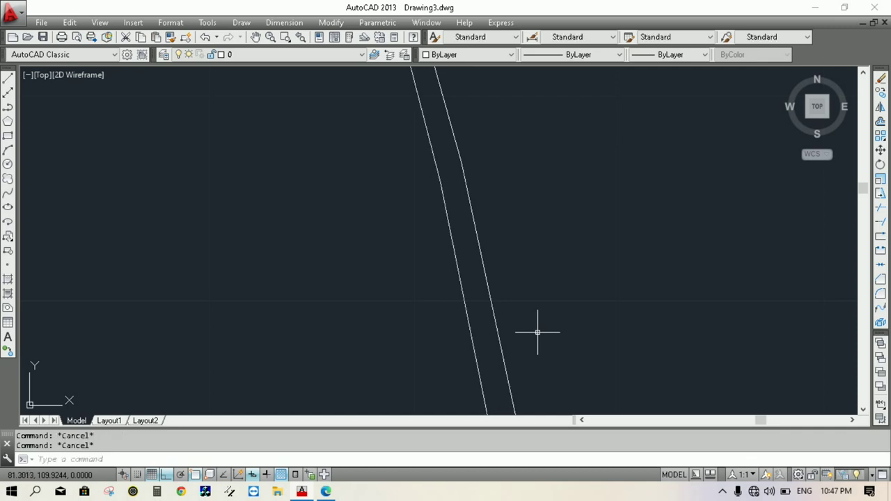
{"action": "type", "text": "tr"}
{"action": "key", "text": "Return"}
{"action": "key", "text": "Return"}
{"action": "left_click", "coordinate": [535, 329]}
{"action": "left_click", "coordinate": [499, 356]}
{"action": "scroll", "coordinate": [486, 255], "scroll_direction": "down", "scroll_amount": 2}
{"action": "scroll", "coordinate": [495, 358], "scroll_direction": "up", "scroll_amount": 1}
{"action": "scroll", "coordinate": [502, 371], "scroll_direction": "up", "scroll_amount": 2}
{"action": "scroll", "coordinate": [502, 371], "scroll_direction": "up", "scroll_amount": 1}
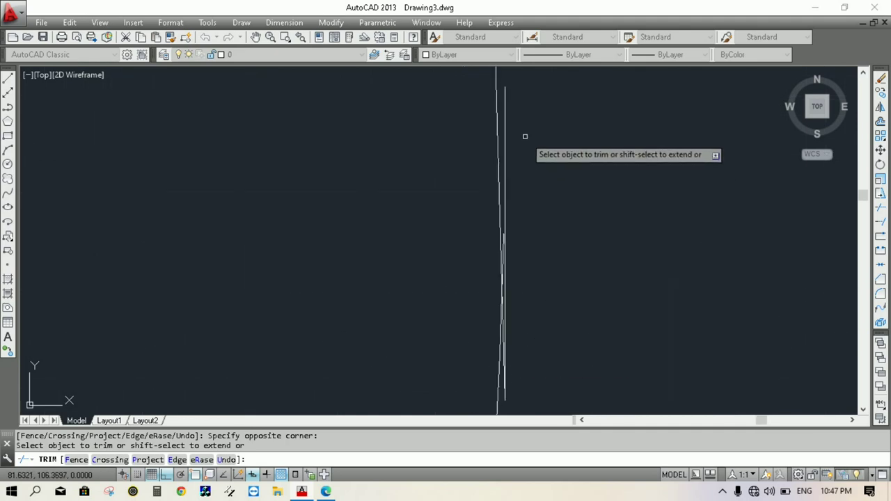
{"action": "scroll", "coordinate": [505, 157], "scroll_direction": "up", "scroll_amount": 1}
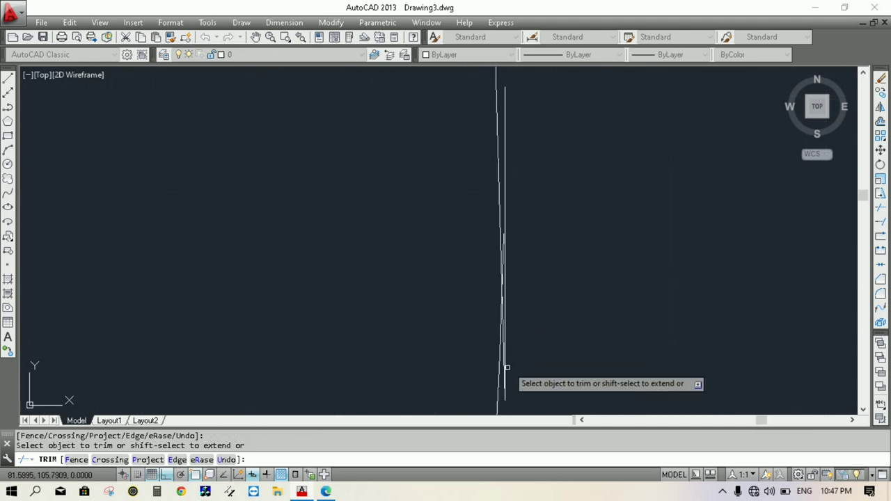
{"action": "scroll", "coordinate": [504, 373], "scroll_direction": "up", "scroll_amount": 1}
{"action": "scroll", "coordinate": [495, 314], "scroll_direction": "down", "scroll_amount": 1}
{"action": "left_click", "coordinate": [501, 315]}
{"action": "scroll", "coordinate": [500, 324], "scroll_direction": "down", "scroll_amount": 1}
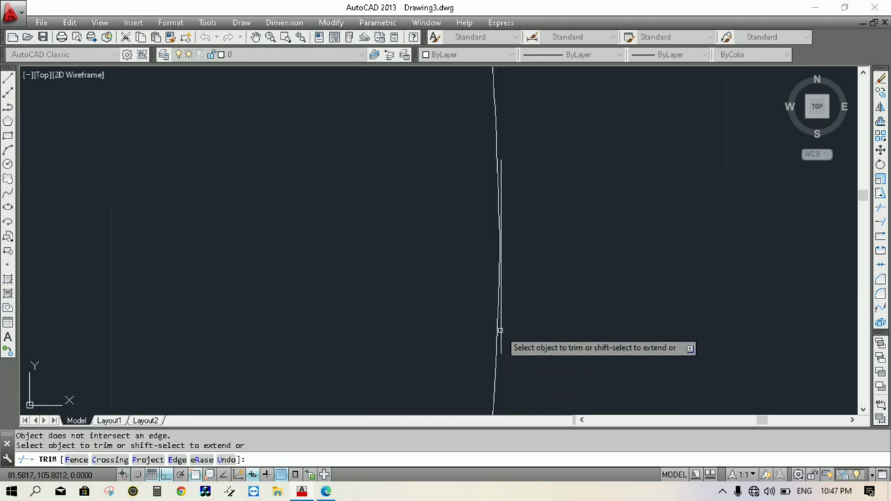
{"action": "key", "text": "Escape"}
{"action": "left_click", "coordinate": [500, 169]}
{"action": "key", "text": "Delete"}
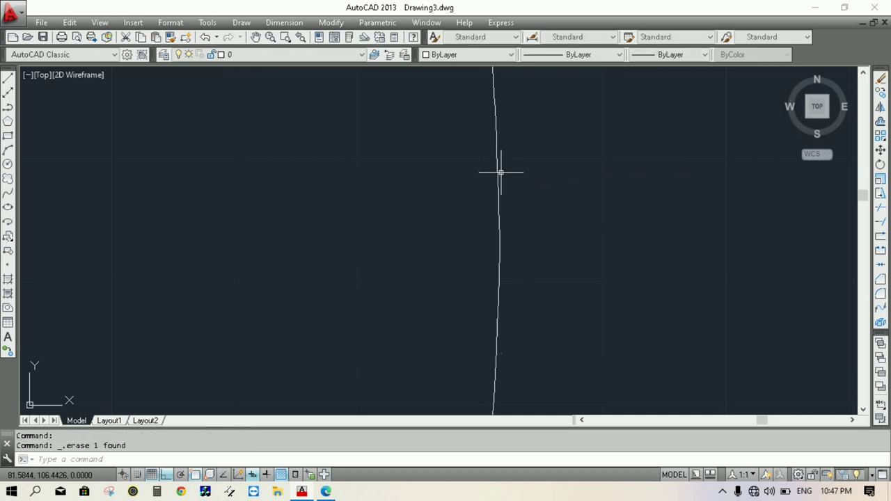
{"action": "scroll", "coordinate": [498, 280], "scroll_direction": "down", "scroll_amount": 2}
{"action": "scroll", "coordinate": [497, 302], "scroll_direction": "down", "scroll_amount": 2}
{"action": "scroll", "coordinate": [504, 163], "scroll_direction": "down", "scroll_amount": 2}
{"action": "scroll", "coordinate": [503, 183], "scroll_direction": "down", "scroll_amount": 2}
{"action": "scroll", "coordinate": [505, 181], "scroll_direction": "down", "scroll_amount": 1}
{"action": "scroll", "coordinate": [501, 202], "scroll_direction": "up", "scroll_amount": 1}
{"action": "scroll", "coordinate": [485, 232], "scroll_direction": "up", "scroll_amount": 2}
{"action": "scroll", "coordinate": [509, 123], "scroll_direction": "down", "scroll_amount": 1}
{"action": "scroll", "coordinate": [497, 105], "scroll_direction": "up", "scroll_amount": 1}
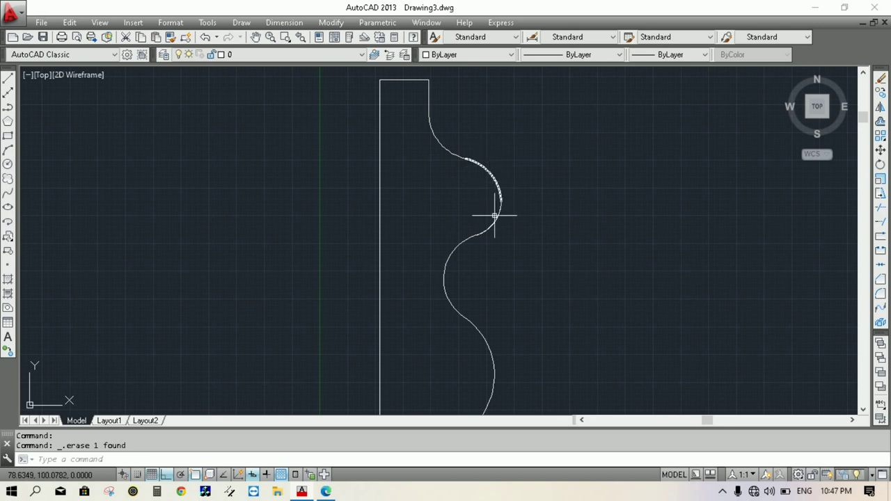
Zoom the vase profile into view and open the Standard style for modification
{"action": "scroll", "coordinate": [457, 250], "scroll_direction": "up", "scroll_amount": 2}
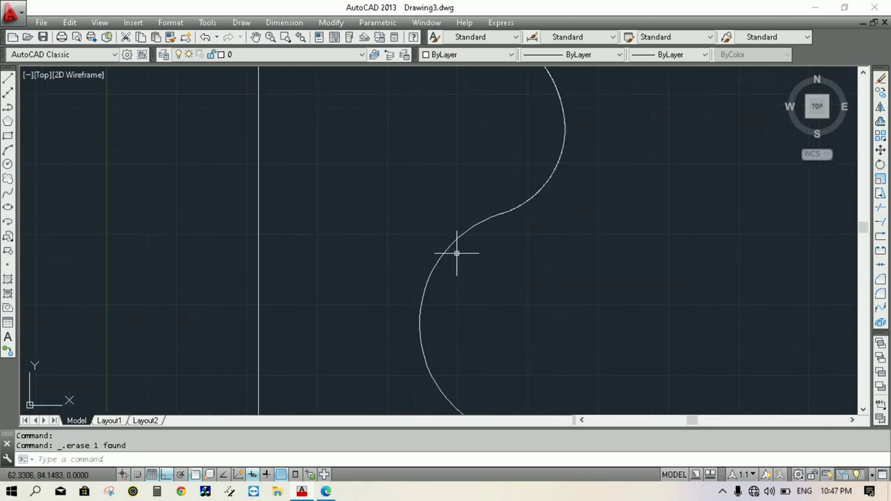
{"action": "scroll", "coordinate": [456, 252], "scroll_direction": "down", "scroll_amount": 4}
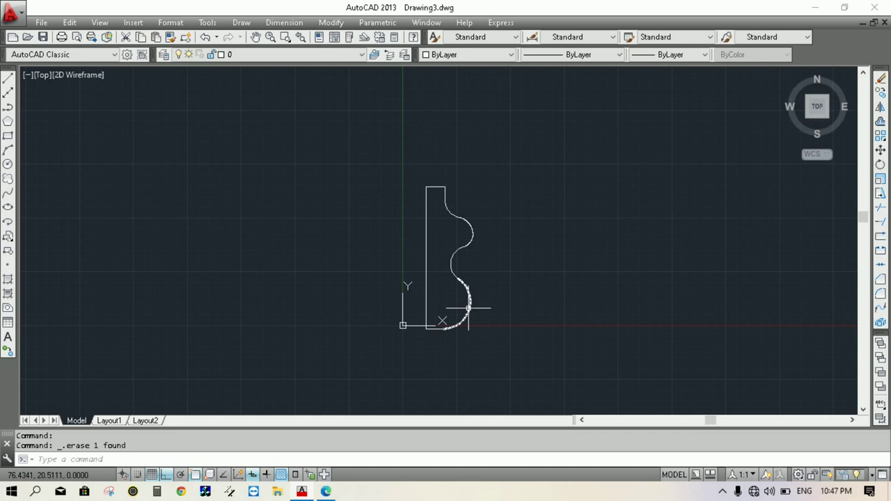
{"action": "scroll", "coordinate": [469, 293], "scroll_direction": "up", "scroll_amount": 2}
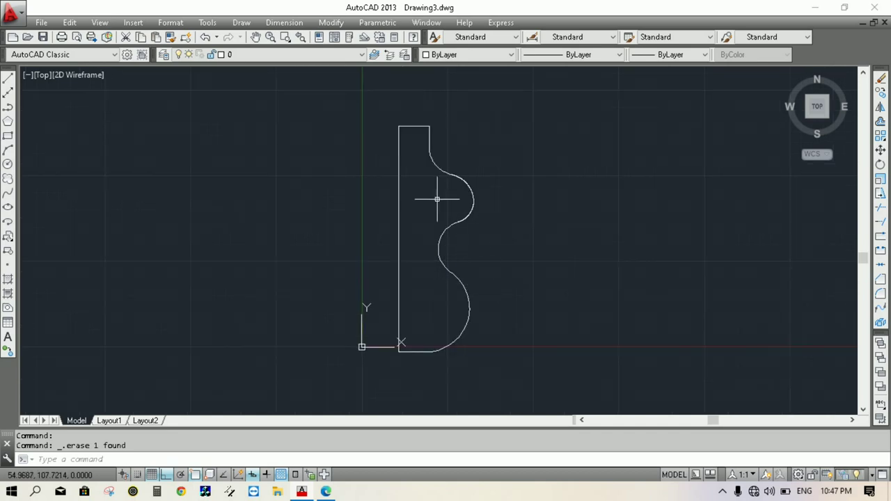
{"action": "scroll", "coordinate": [430, 112], "scroll_direction": "up", "scroll_amount": 3}
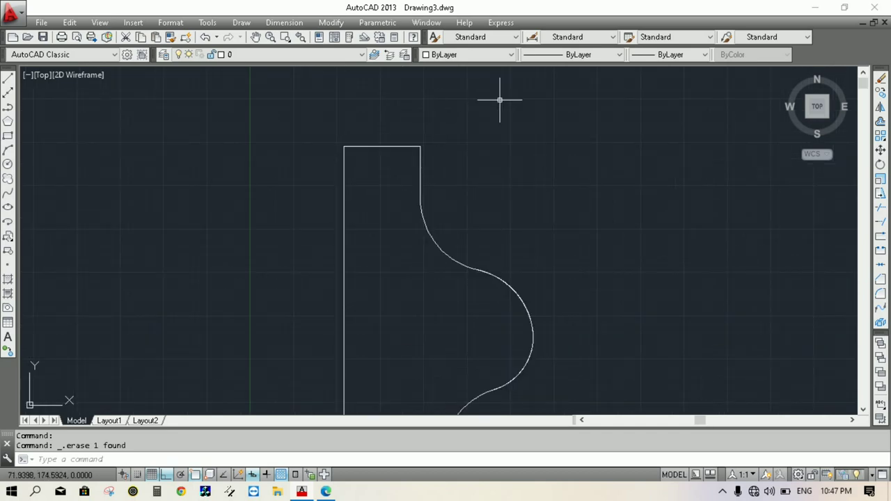
{"action": "left_click", "coordinate": [536, 35]}
{"action": "left_click", "coordinate": [573, 217]}
Give Standard extension 1, origin offset 1, arrow size 4, text height 5 and 0.00 precision
{"action": "left_click", "coordinate": [287, 102]}
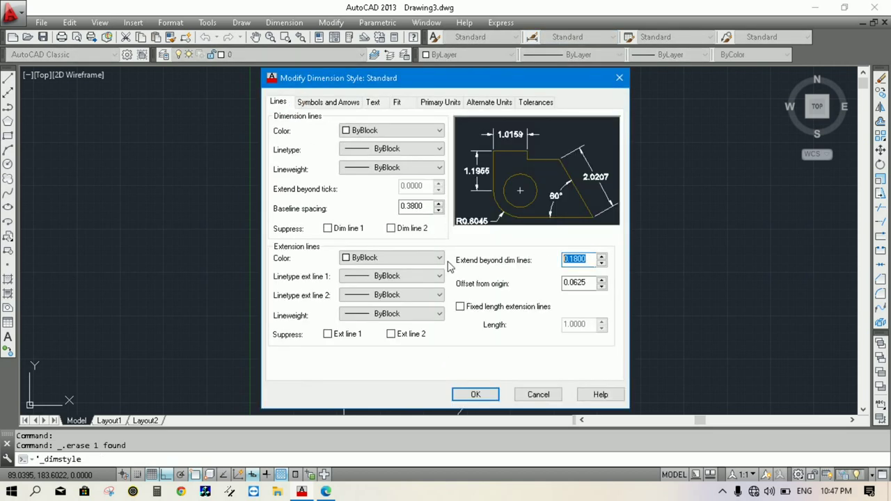
{"action": "double_click", "coordinate": [575, 283]}
{"action": "type", "text": "1"}
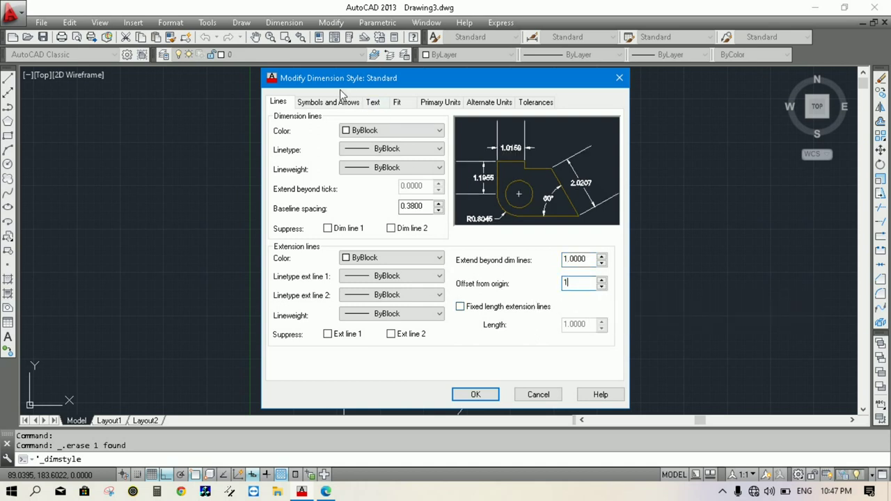
{"action": "left_click", "coordinate": [327, 102]}
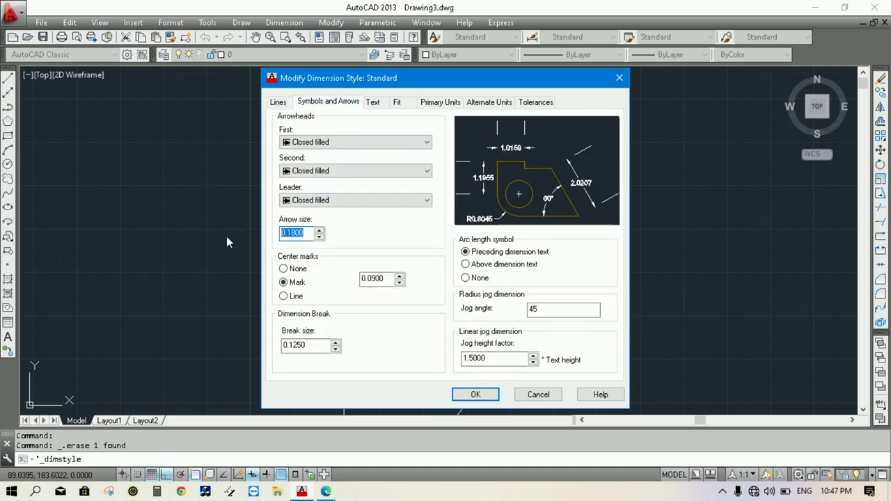
{"action": "type", "text": "4"}
{"action": "left_click", "coordinate": [373, 103]}
{"action": "left_click_drag", "start_coordinate": [423, 195], "coordinate": [283, 200]}
{"action": "type", "text": "5"}
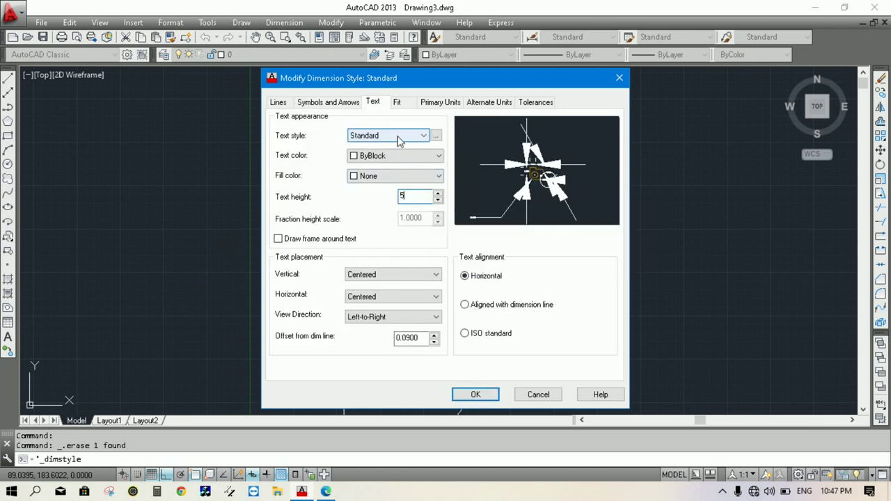
{"action": "left_click", "coordinate": [440, 102]}
{"action": "left_click", "coordinate": [426, 148]}
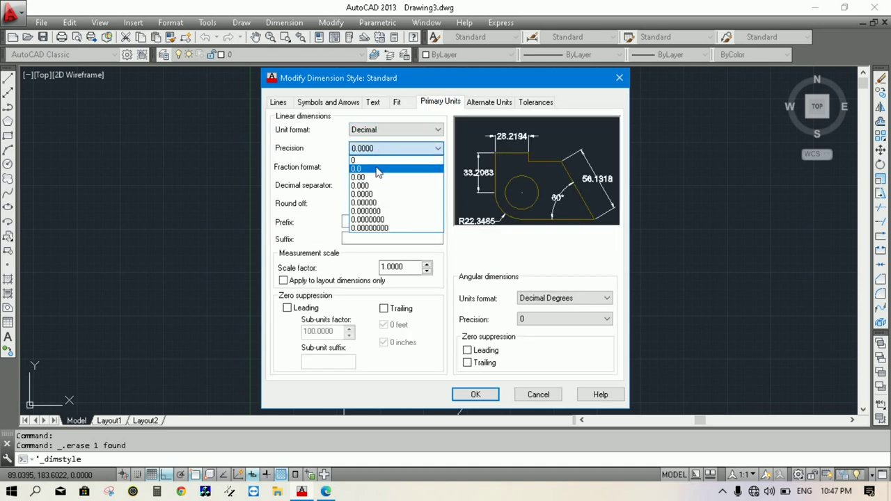
{"action": "left_click", "coordinate": [374, 178]}
{"action": "left_click", "coordinate": [476, 394]}
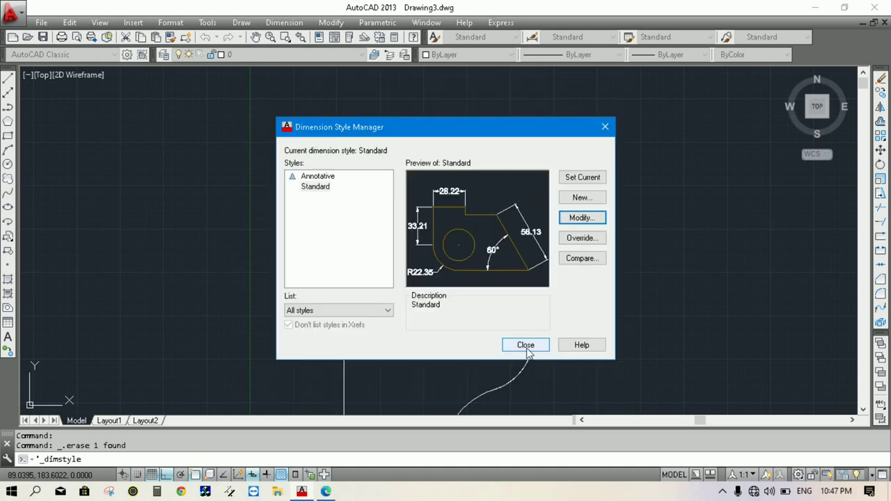
{"action": "left_click", "coordinate": [527, 350]}
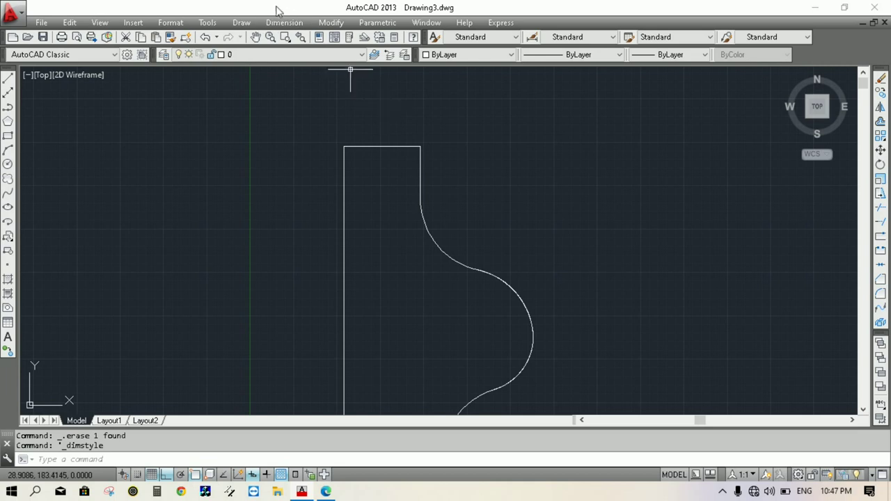
{"action": "left_click", "coordinate": [282, 22]}
{"action": "left_click", "coordinate": [288, 56]}
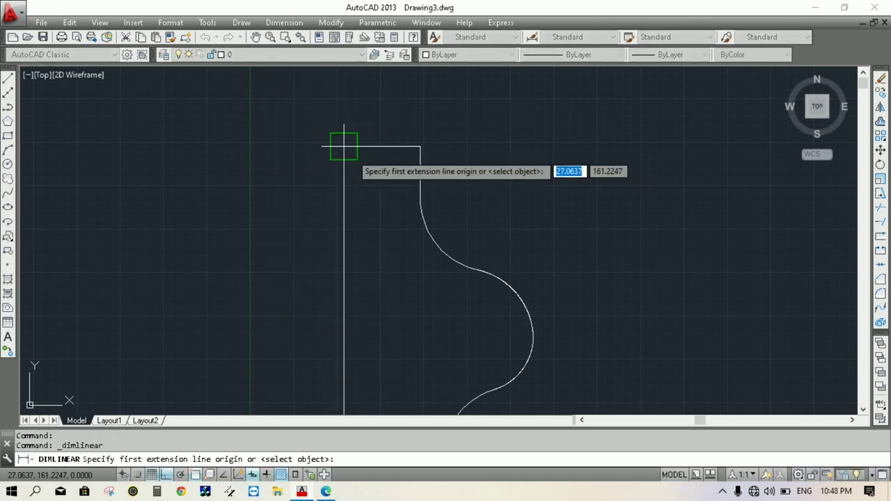
Dimension the 22.00 top width and the 15.00 neck height
{"action": "left_click", "coordinate": [343, 146]}
{"action": "left_click", "coordinate": [420, 146]}
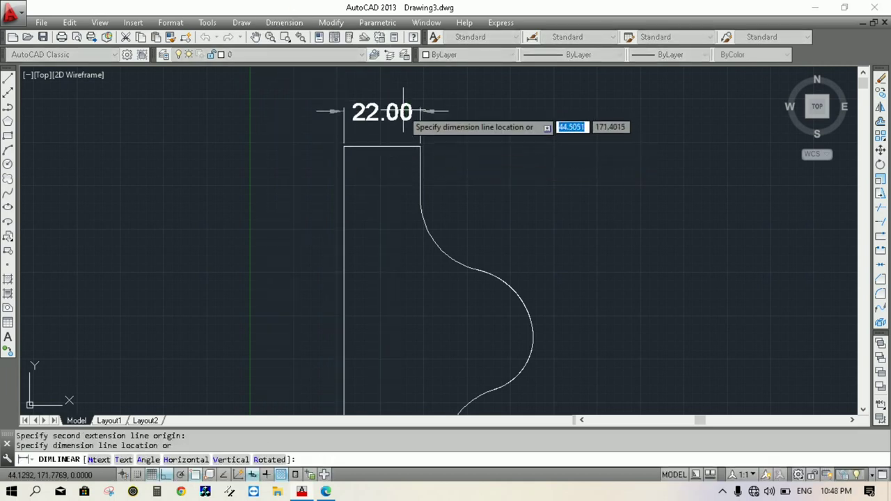
{"action": "left_click", "coordinate": [404, 102]}
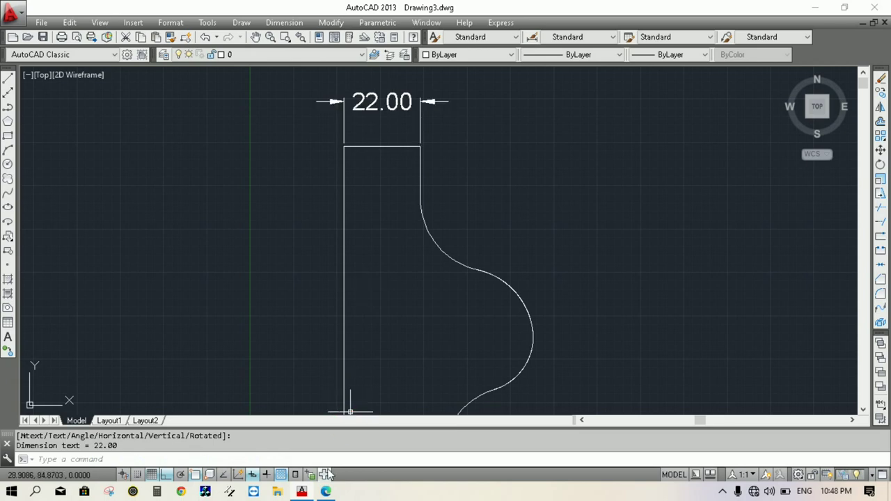
{"action": "left_click", "coordinate": [327, 492]}
{"action": "left_click", "coordinate": [327, 492]}
{"action": "key", "text": "Return"}
{"action": "scroll", "coordinate": [444, 152], "scroll_direction": "up", "scroll_amount": 3}
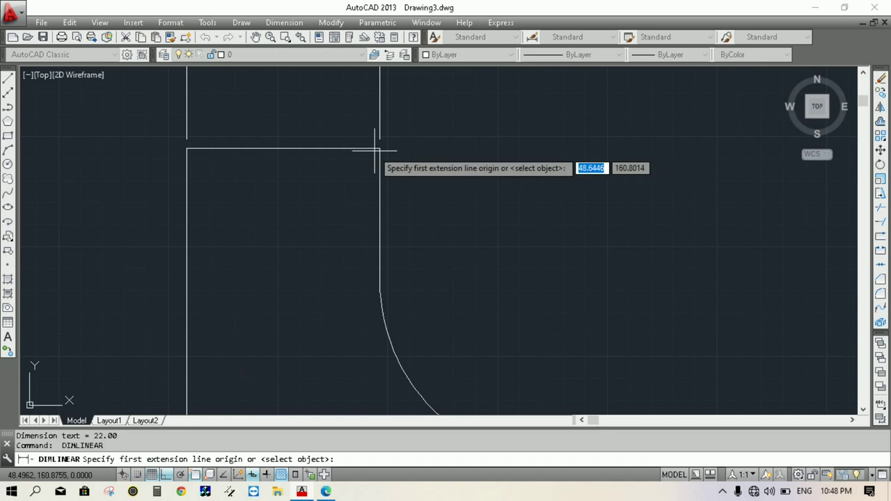
{"action": "left_click", "coordinate": [379, 148]}
{"action": "left_click", "coordinate": [378, 280]}
{"action": "left_click", "coordinate": [533, 248]}
{"action": "scroll", "coordinate": [383, 144], "scroll_direction": "down", "scroll_amount": 5}
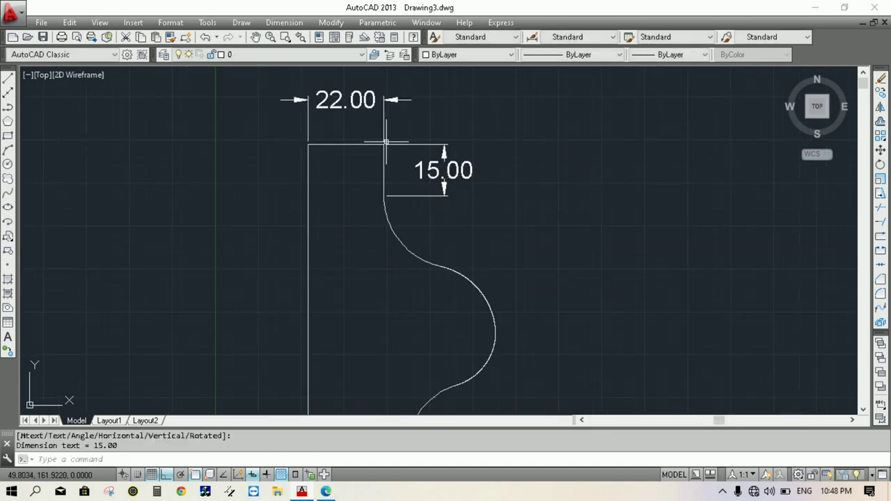
{"action": "scroll", "coordinate": [386, 142], "scroll_direction": "down", "scroll_amount": 3}
{"action": "scroll", "coordinate": [359, 381], "scroll_direction": "up", "scroll_amount": 4}
Dimension the 19.50 base width and the 165.00 overall height along the left edge
{"action": "key", "text": "Return"}
{"action": "left_click", "coordinate": [348, 337]}
{"action": "left_click", "coordinate": [412, 337]}
{"action": "left_click", "coordinate": [411, 381]}
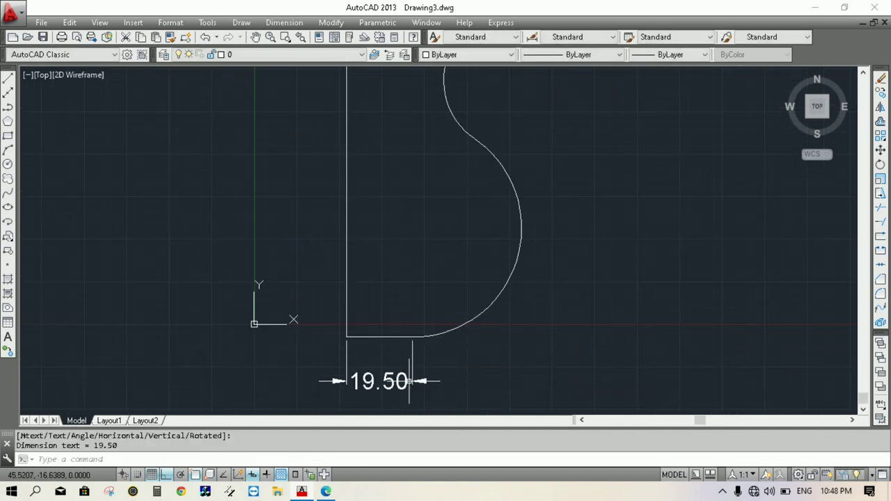
{"action": "scroll", "coordinate": [381, 353], "scroll_direction": "down", "scroll_amount": 2}
{"action": "scroll", "coordinate": [389, 260], "scroll_direction": "down", "scroll_amount": 2}
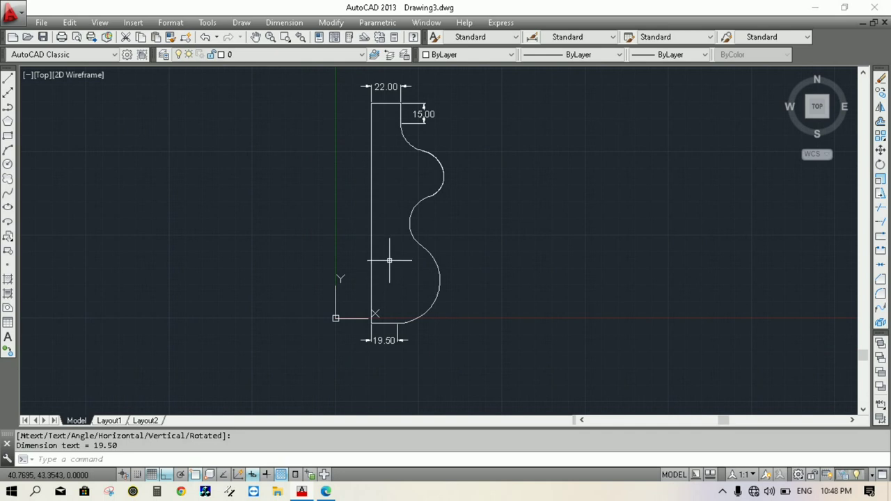
{"action": "scroll", "coordinate": [369, 87], "scroll_direction": "up", "scroll_amount": 3}
{"action": "scroll", "coordinate": [369, 111], "scroll_direction": "up", "scroll_amount": 3}
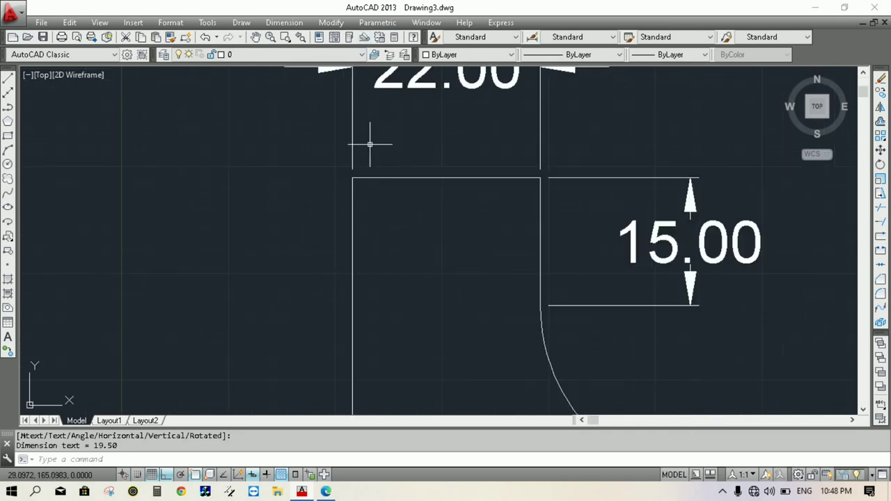
{"action": "key", "text": "Return"}
{"action": "left_click", "coordinate": [353, 178]}
{"action": "scroll", "coordinate": [353, 183], "scroll_direction": "down", "scroll_amount": 4}
{"action": "scroll", "coordinate": [348, 348], "scroll_direction": "up", "scroll_amount": 2}
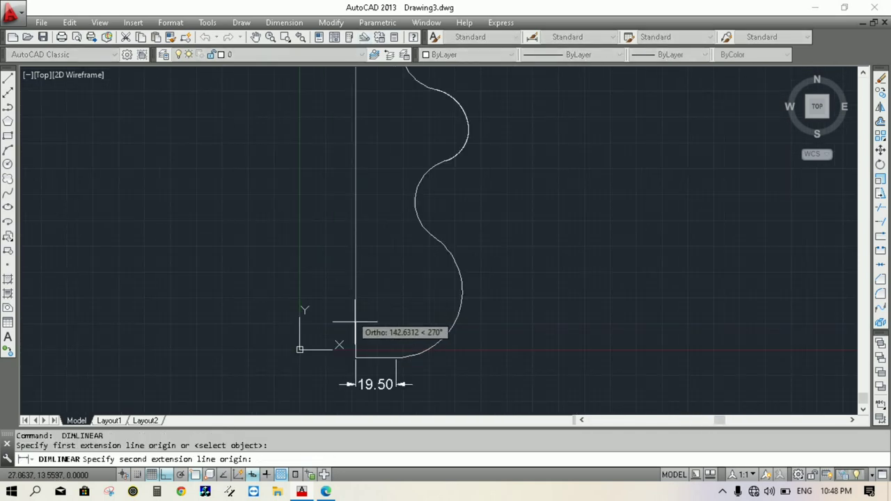
{"action": "scroll", "coordinate": [356, 362], "scroll_direction": "up", "scroll_amount": 2}
{"action": "left_click", "coordinate": [342, 341]}
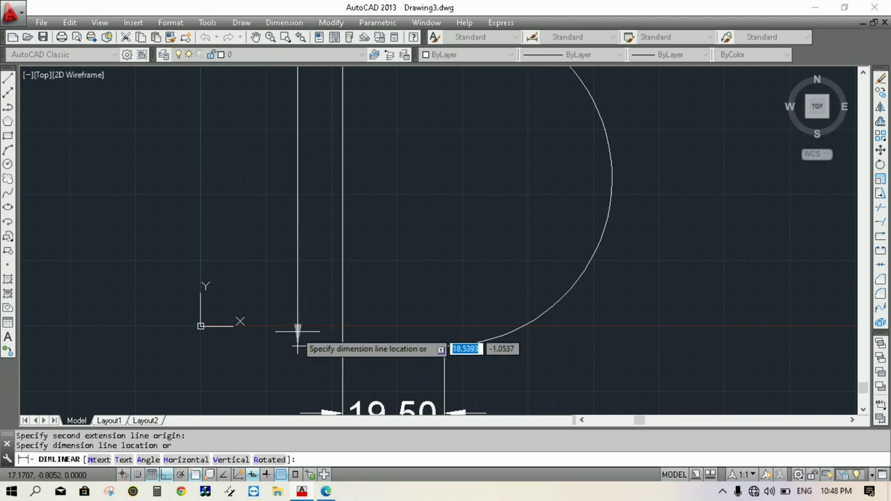
{"action": "left_click", "coordinate": [269, 328]}
{"action": "scroll", "coordinate": [305, 362], "scroll_direction": "down", "scroll_amount": 2}
{"action": "scroll", "coordinate": [299, 199], "scroll_direction": "down", "scroll_amount": 3}
{"action": "scroll", "coordinate": [341, 143], "scroll_direction": "down", "scroll_amount": 3}
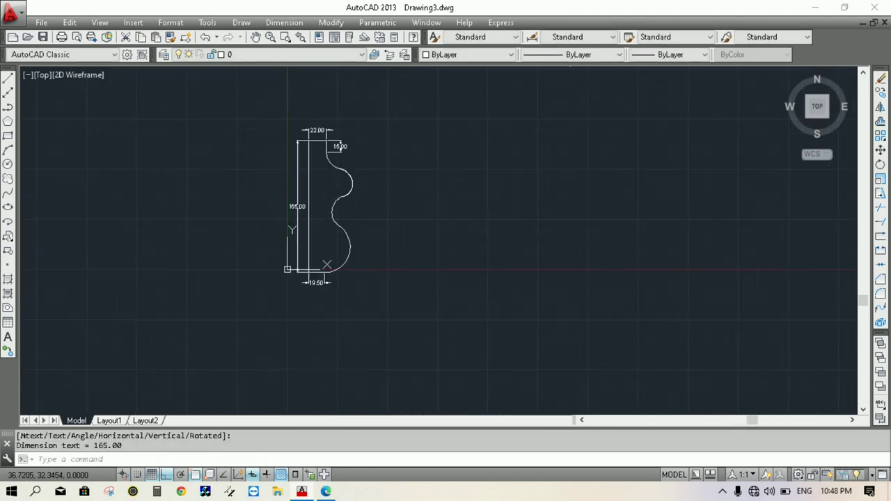
{"action": "scroll", "coordinate": [341, 143], "scroll_direction": "up", "scroll_amount": 5}
{"action": "left_click", "coordinate": [284, 22]}
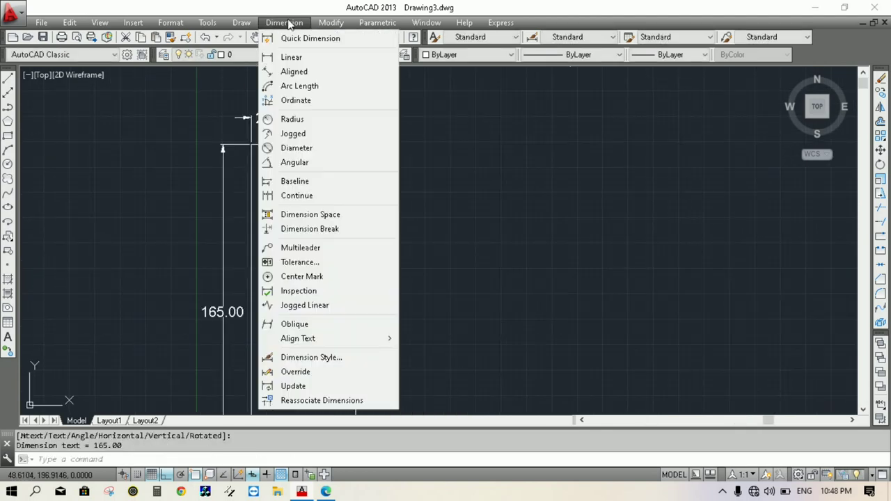
Add radius dimensions R21.00 to the upper arc and R20.50 to the outward bulge
{"action": "left_click", "coordinate": [311, 119]}
{"action": "scroll", "coordinate": [309, 155], "scroll_direction": "up", "scroll_amount": 2}
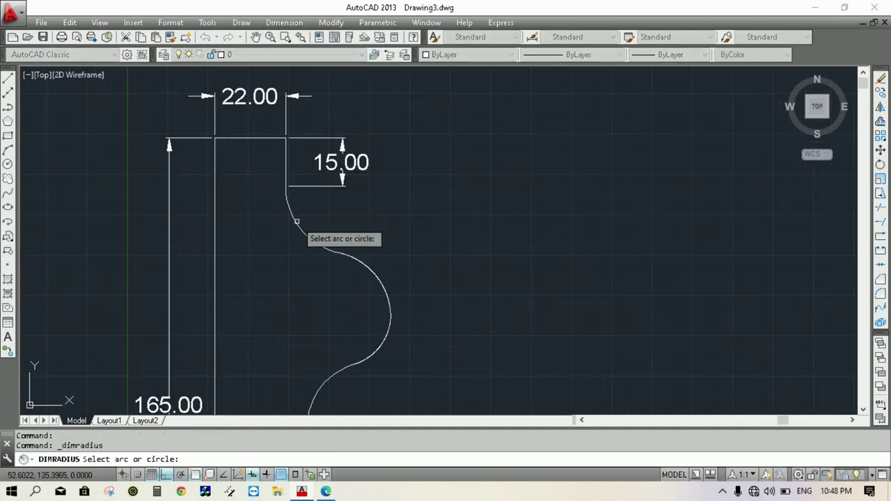
{"action": "left_click", "coordinate": [296, 219]}
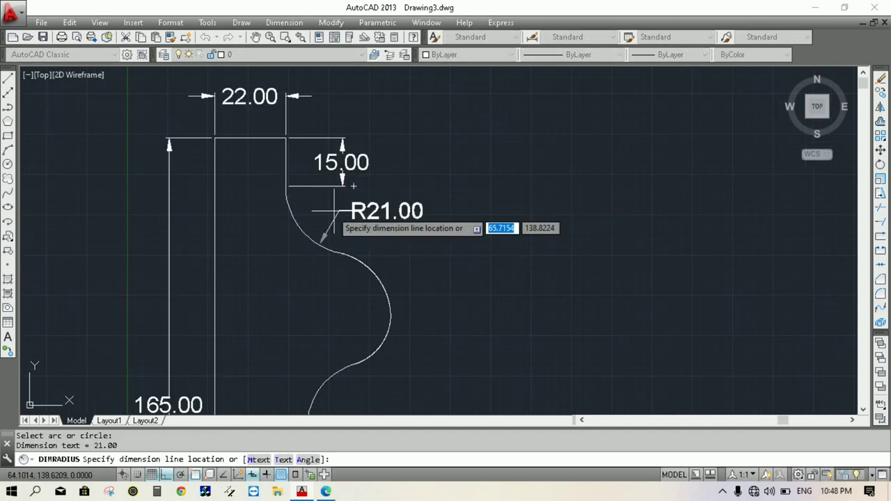
{"action": "left_click", "coordinate": [322, 211]}
{"action": "key", "text": "space"}
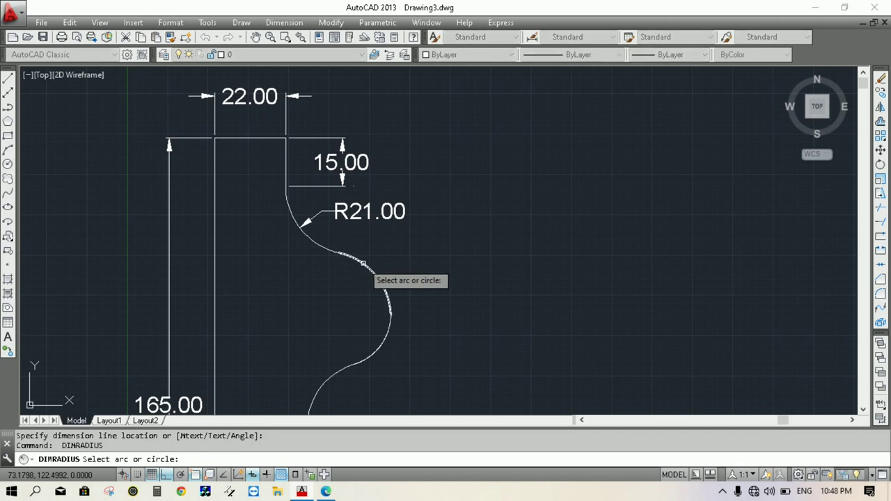
{"action": "left_click", "coordinate": [379, 279]}
{"action": "left_click", "coordinate": [408, 242]}
{"action": "scroll", "coordinate": [397, 279], "scroll_direction": "down", "scroll_amount": 3}
{"action": "scroll", "coordinate": [396, 279], "scroll_direction": "up", "scroll_amount": 3}
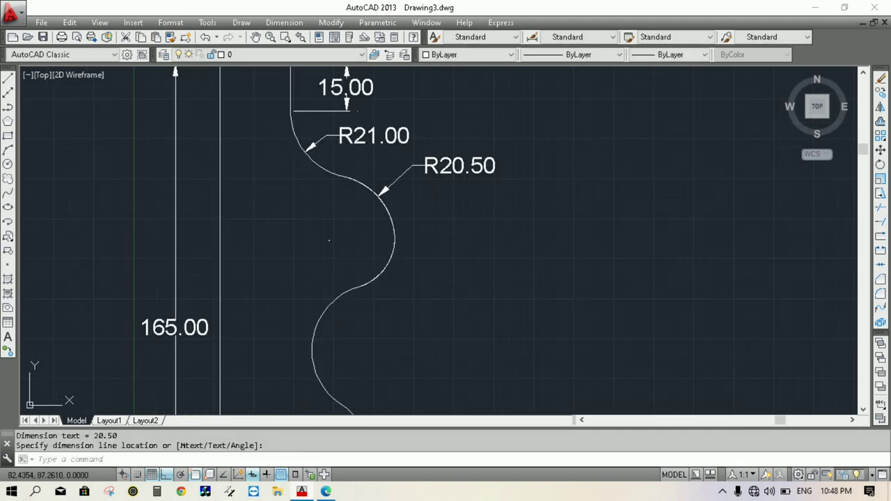
Dimension the remaining arcs with radii R16.00, R20.50 and R32.00
{"action": "key", "text": "space"}
{"action": "left_click", "coordinate": [385, 261]}
{"action": "left_click", "coordinate": [438, 290]}
{"action": "key", "text": "space"}
{"action": "left_click", "coordinate": [327, 314]}
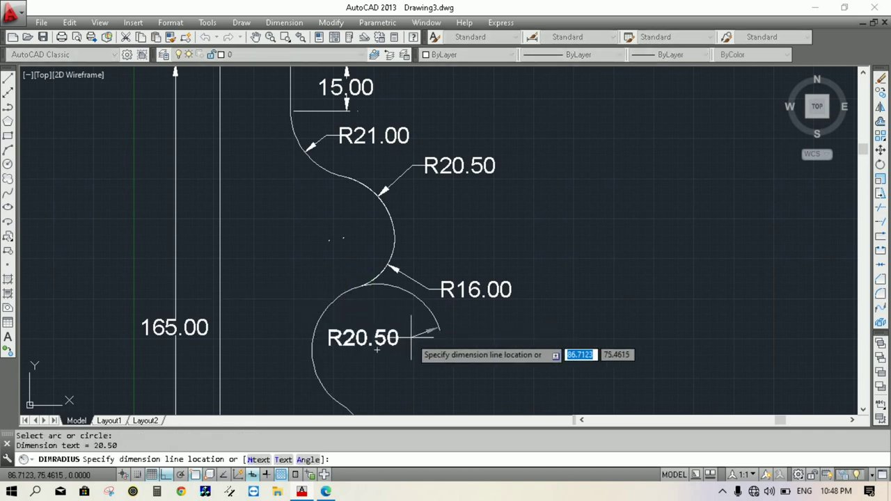
{"action": "left_click", "coordinate": [318, 291]}
{"action": "scroll", "coordinate": [330, 221], "scroll_direction": "down", "scroll_amount": 5}
{"action": "scroll", "coordinate": [343, 321], "scroll_direction": "up", "scroll_amount": 5}
{"action": "key", "text": "space"}
{"action": "left_click", "coordinate": [350, 318]}
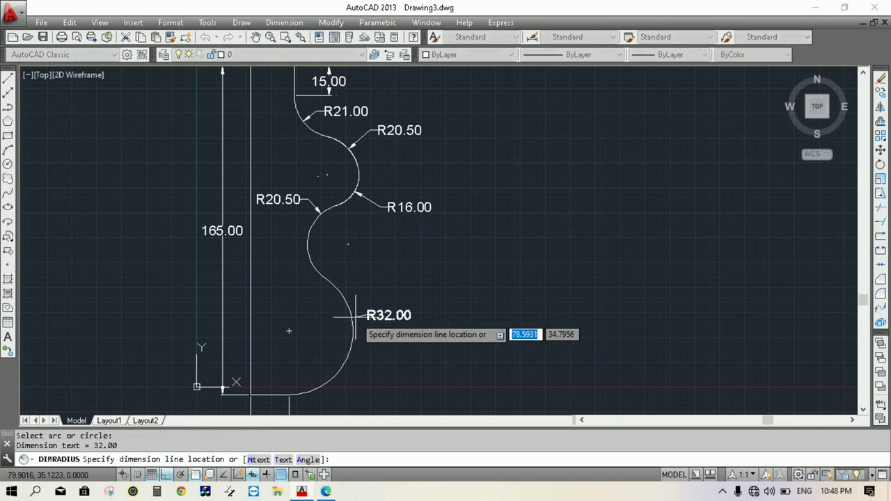
{"action": "left_click", "coordinate": [413, 313]}
Undo all the radius dimensions, leaving the bare vase profile
{"action": "scroll", "coordinate": [479, 272], "scroll_direction": "down", "scroll_amount": 5}
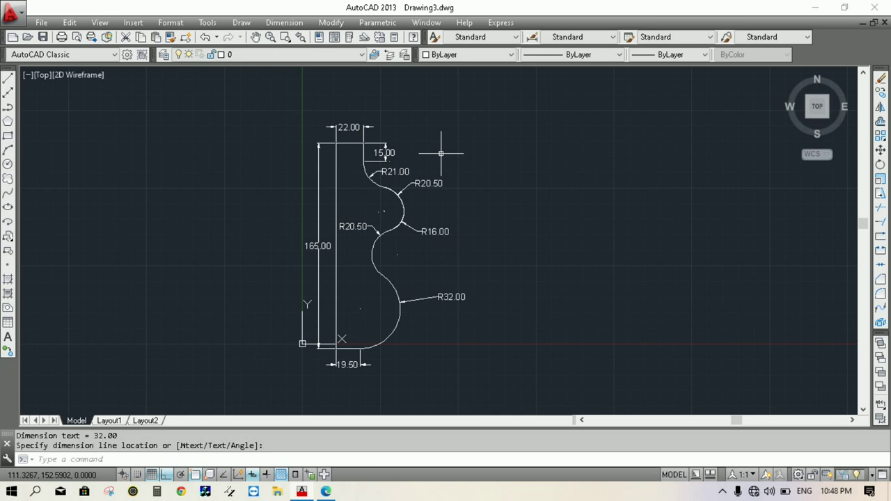
{"action": "scroll", "coordinate": [442, 153], "scroll_direction": "up", "scroll_amount": 2}
{"action": "scroll", "coordinate": [442, 154], "scroll_direction": "up", "scroll_amount": 1}
{"action": "key", "text": "ctrl+z"}
{"action": "scroll", "coordinate": [442, 153], "scroll_direction": "down", "scroll_amount": 1}
{"action": "key", "text": "ctrl+z"}
{"action": "scroll", "coordinate": [442, 153], "scroll_direction": "up", "scroll_amount": 3}
{"action": "key", "text": "ctrl+z"}
{"action": "key", "text": "ctrl+z"}
{"action": "key", "text": "ctrl+z"}
{"action": "key", "text": "ctrl+z"}
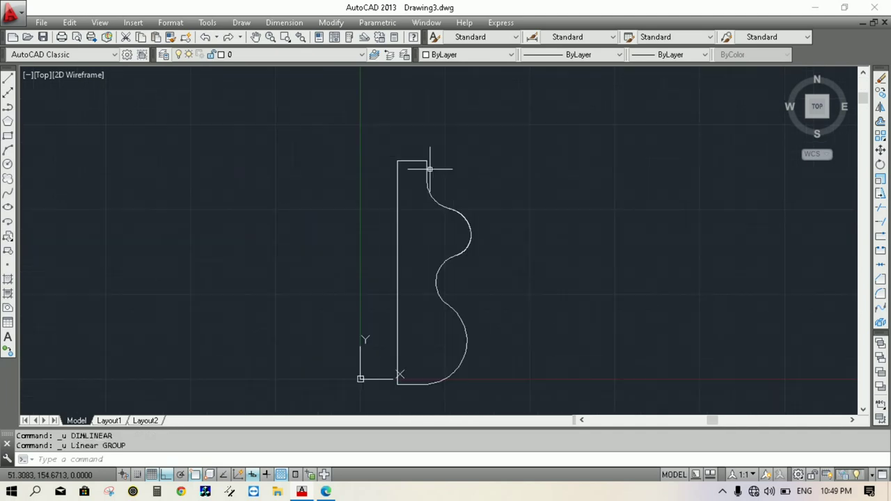
{"action": "scroll", "coordinate": [430, 168], "scroll_direction": "down", "scroll_amount": 2}
{"action": "scroll", "coordinate": [458, 285], "scroll_direction": "up", "scroll_amount": 2}
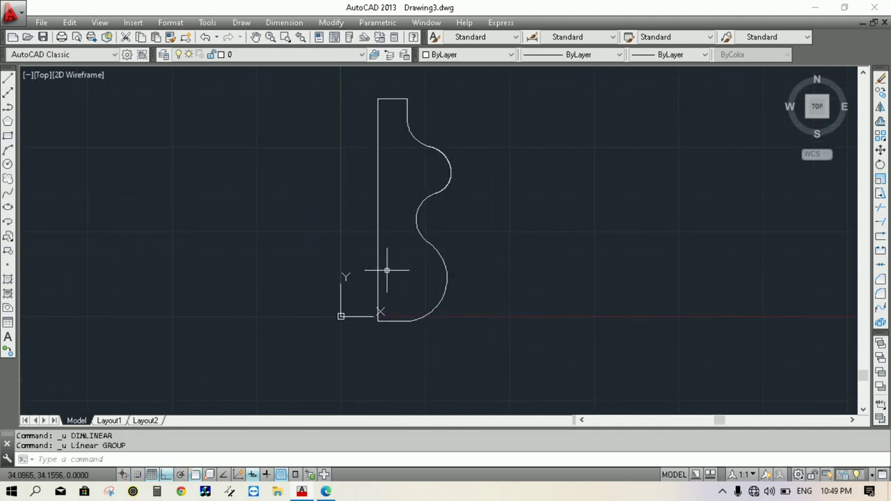
Change the workspace to 3D Modeling from the status bar workspace list
{"action": "left_click", "coordinate": [797, 474]}
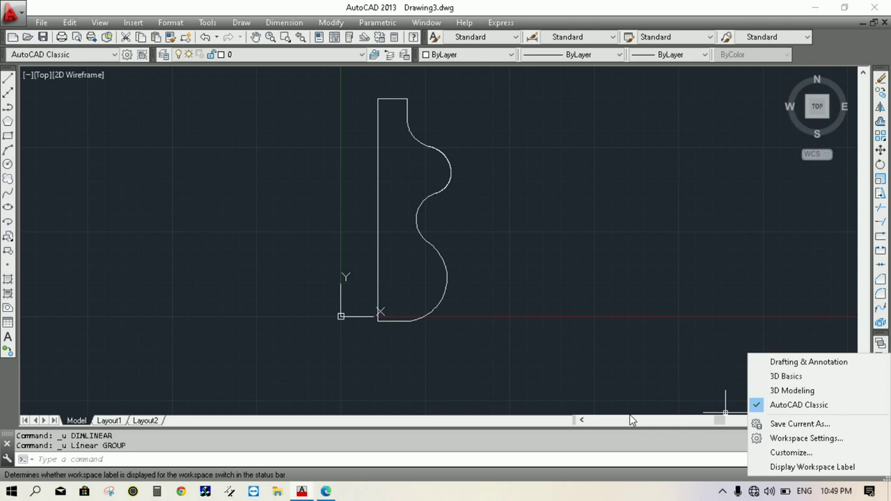
{"action": "left_click", "coordinate": [639, 404]}
{"action": "left_click", "coordinate": [798, 474]}
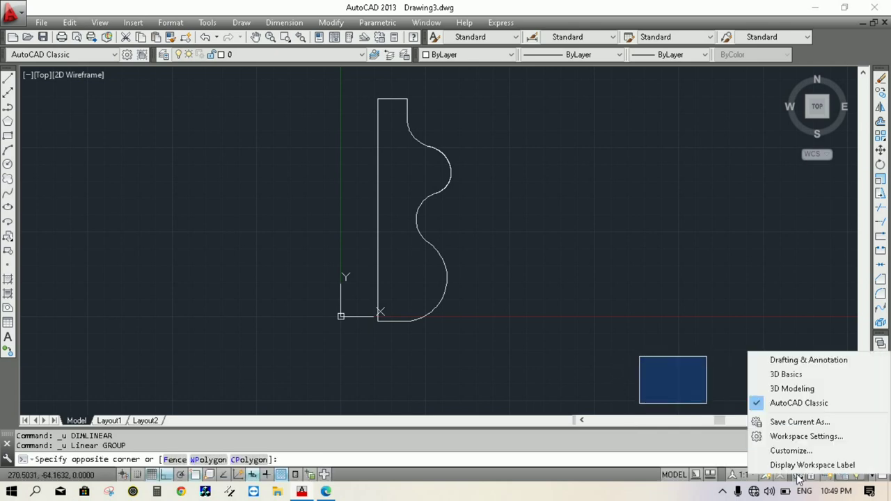
{"action": "left_click", "coordinate": [787, 390]}
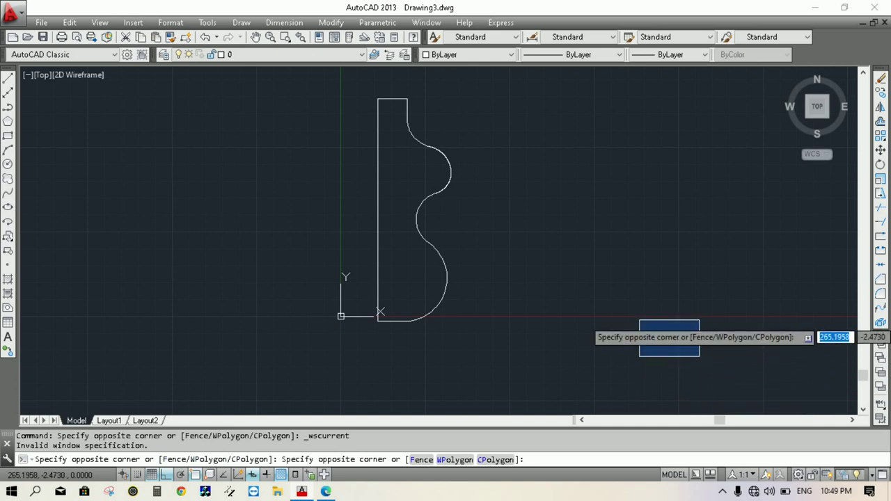
{"action": "key", "text": "Escape"}
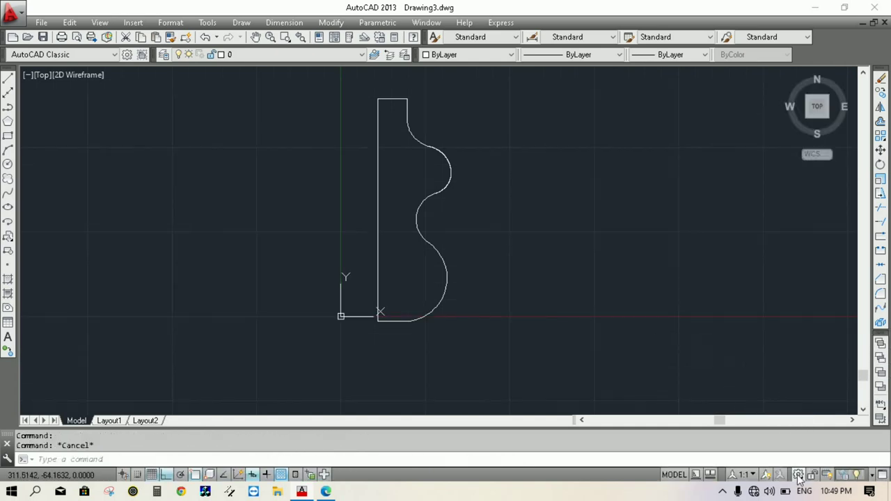
{"action": "left_click", "coordinate": [798, 474]}
{"action": "left_click", "coordinate": [792, 389]}
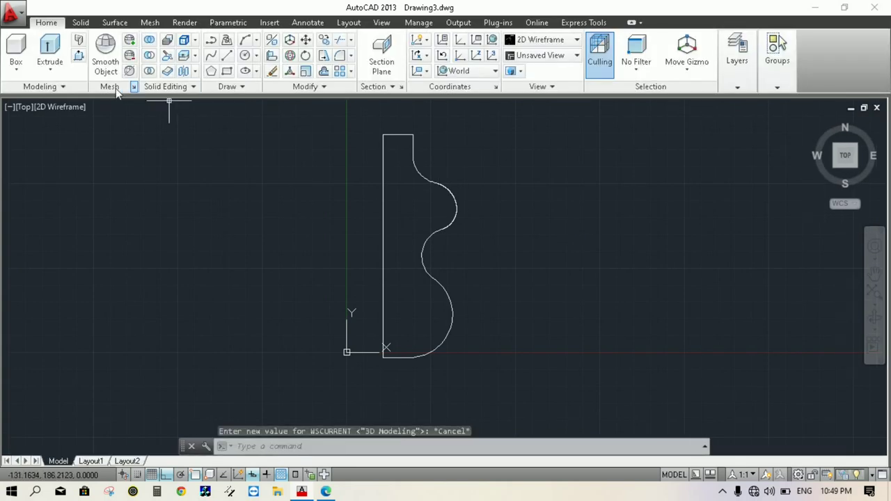
Revolve the window-selected profile 360° about its left edge, from top-left to bottom-left corner
{"action": "left_click", "coordinate": [50, 68]}
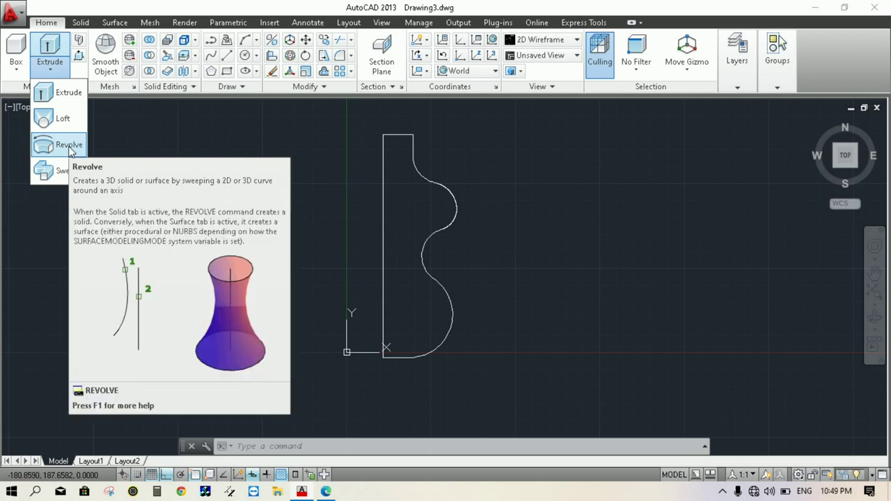
{"action": "left_click", "coordinate": [70, 150]}
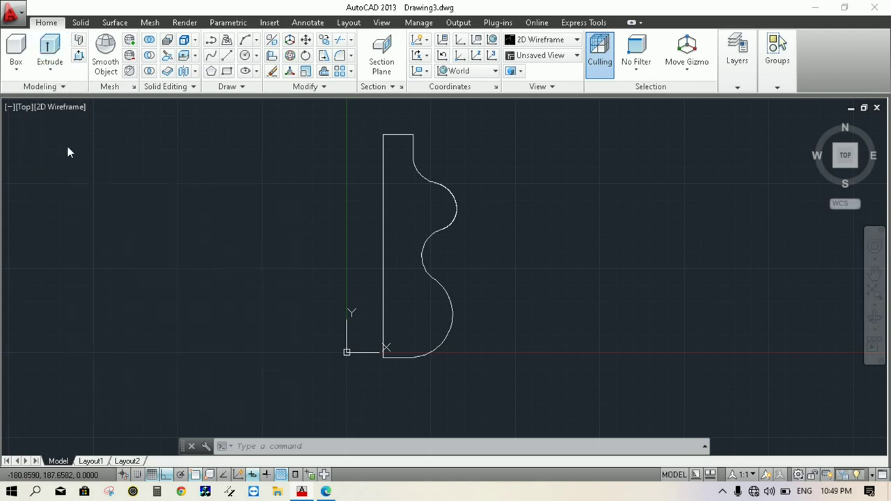
{"action": "left_click", "coordinate": [501, 109]}
{"action": "left_click", "coordinate": [344, 369]}
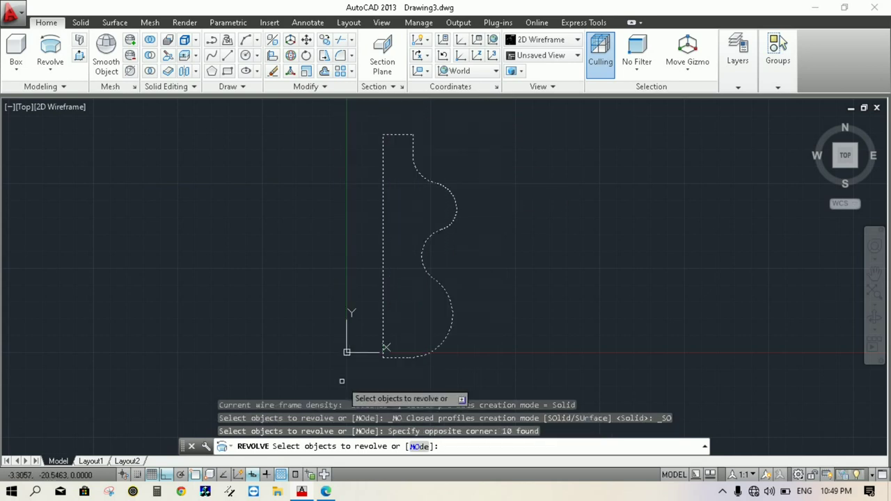
{"action": "right_click", "coordinate": [303, 175]}
{"action": "left_click", "coordinate": [314, 181]}
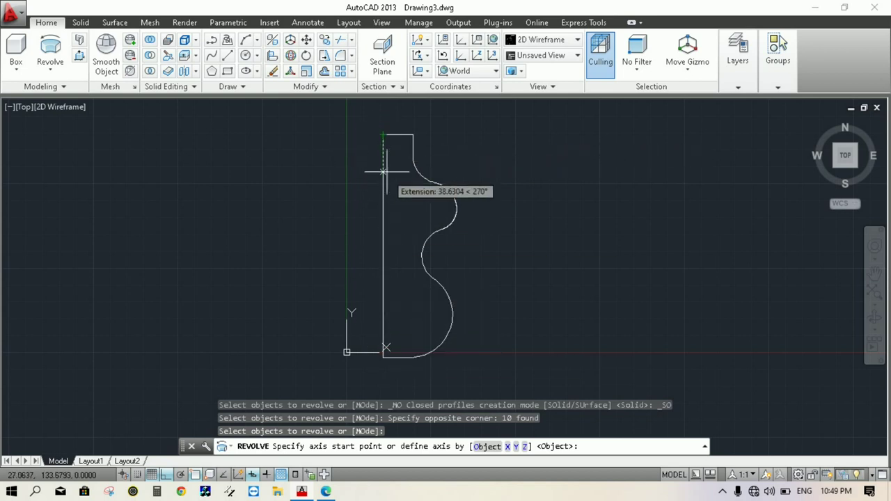
{"action": "left_click", "coordinate": [384, 139]}
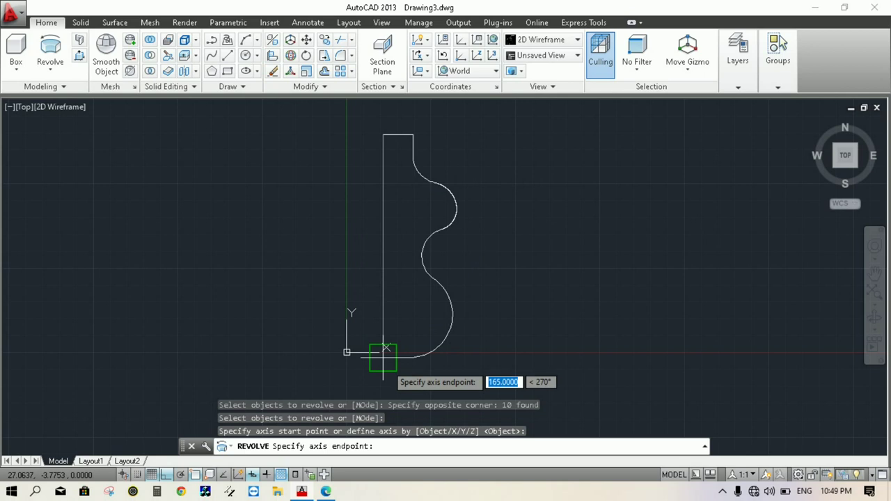
{"action": "left_click", "coordinate": [382, 357]}
{"action": "type", "text": "360"}
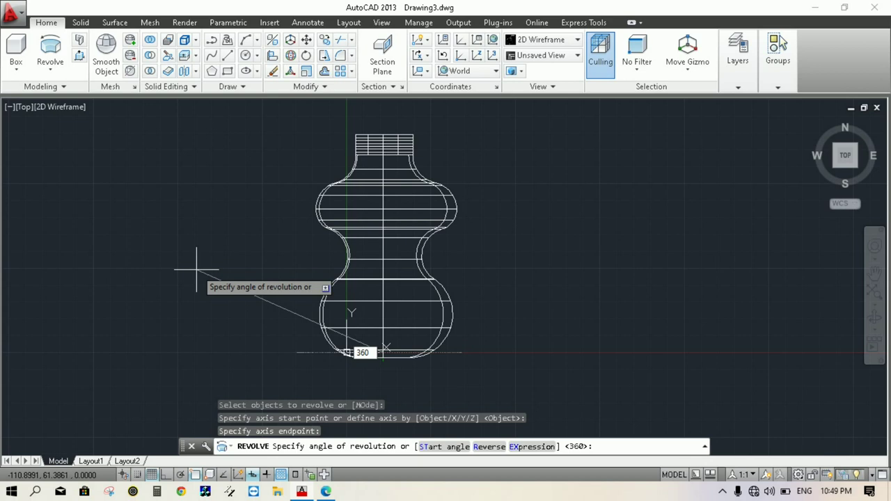
{"action": "key", "text": "Return"}
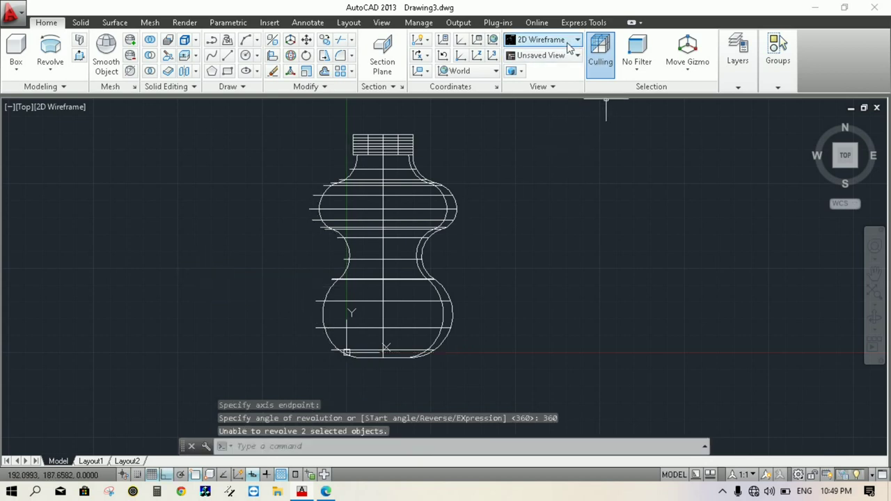
Apply the Shaded visual style and orbit the view to a tilted 3D angle
{"action": "left_click", "coordinate": [543, 39]}
{"action": "left_click", "coordinate": [533, 69]}
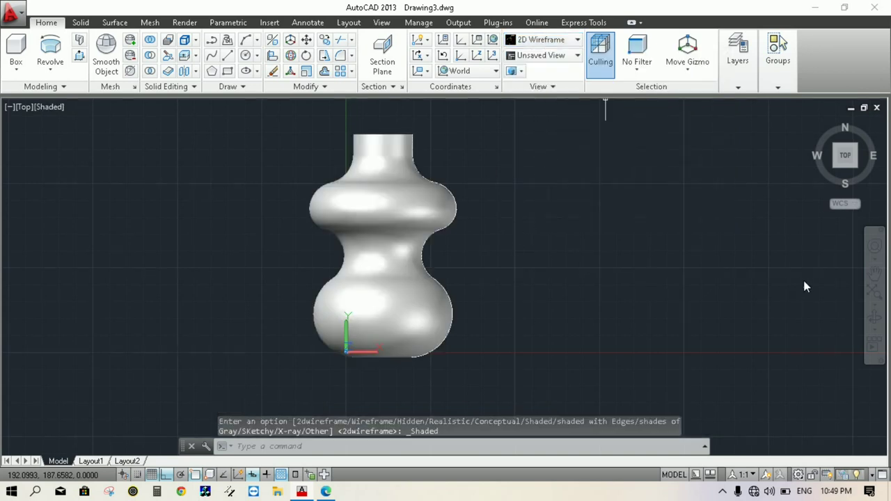
{"action": "left_click", "coordinate": [868, 321]}
{"action": "mouse_move", "coordinate": [625, 255]}
{"action": "left_mouse_down"}
{"action": "mouse_move", "coordinate": [659, 194]}
{"action": "mouse_move", "coordinate": [678, 289]}
{"action": "mouse_move", "coordinate": [678, 332]}
{"action": "mouse_move", "coordinate": [656, 297]}
{"action": "mouse_move", "coordinate": [664, 276]}
{"action": "mouse_move", "coordinate": [672, 339]}
{"action": "mouse_move", "coordinate": [663, 358]}
{"action": "mouse_move", "coordinate": [572, 207]}
{"action": "left_mouse_up"}
{"action": "right_click", "coordinate": [564, 192]}
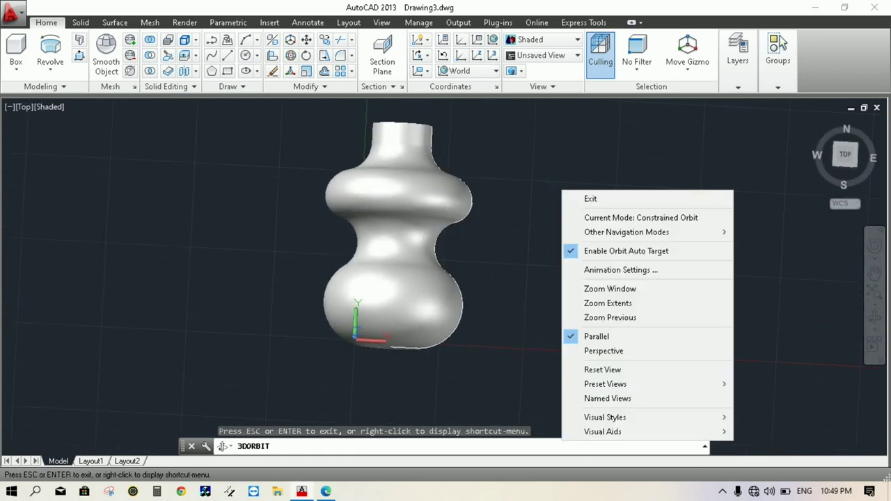
{"action": "left_click", "coordinate": [588, 200]}
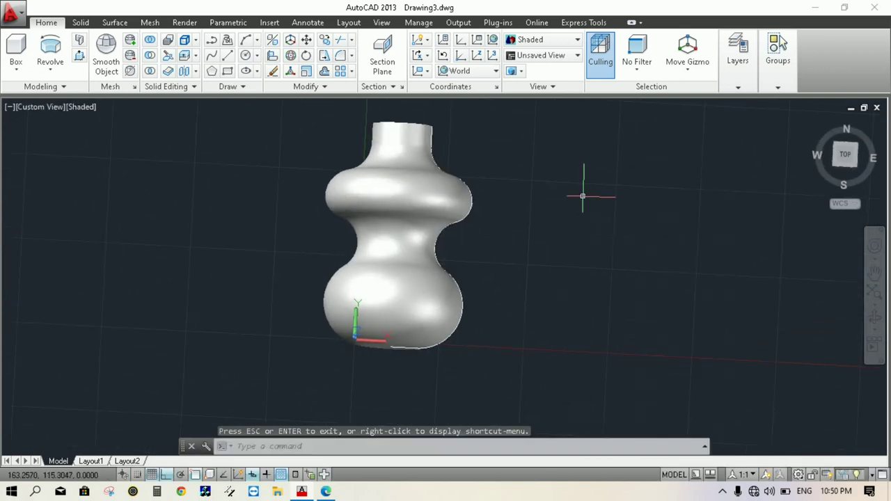